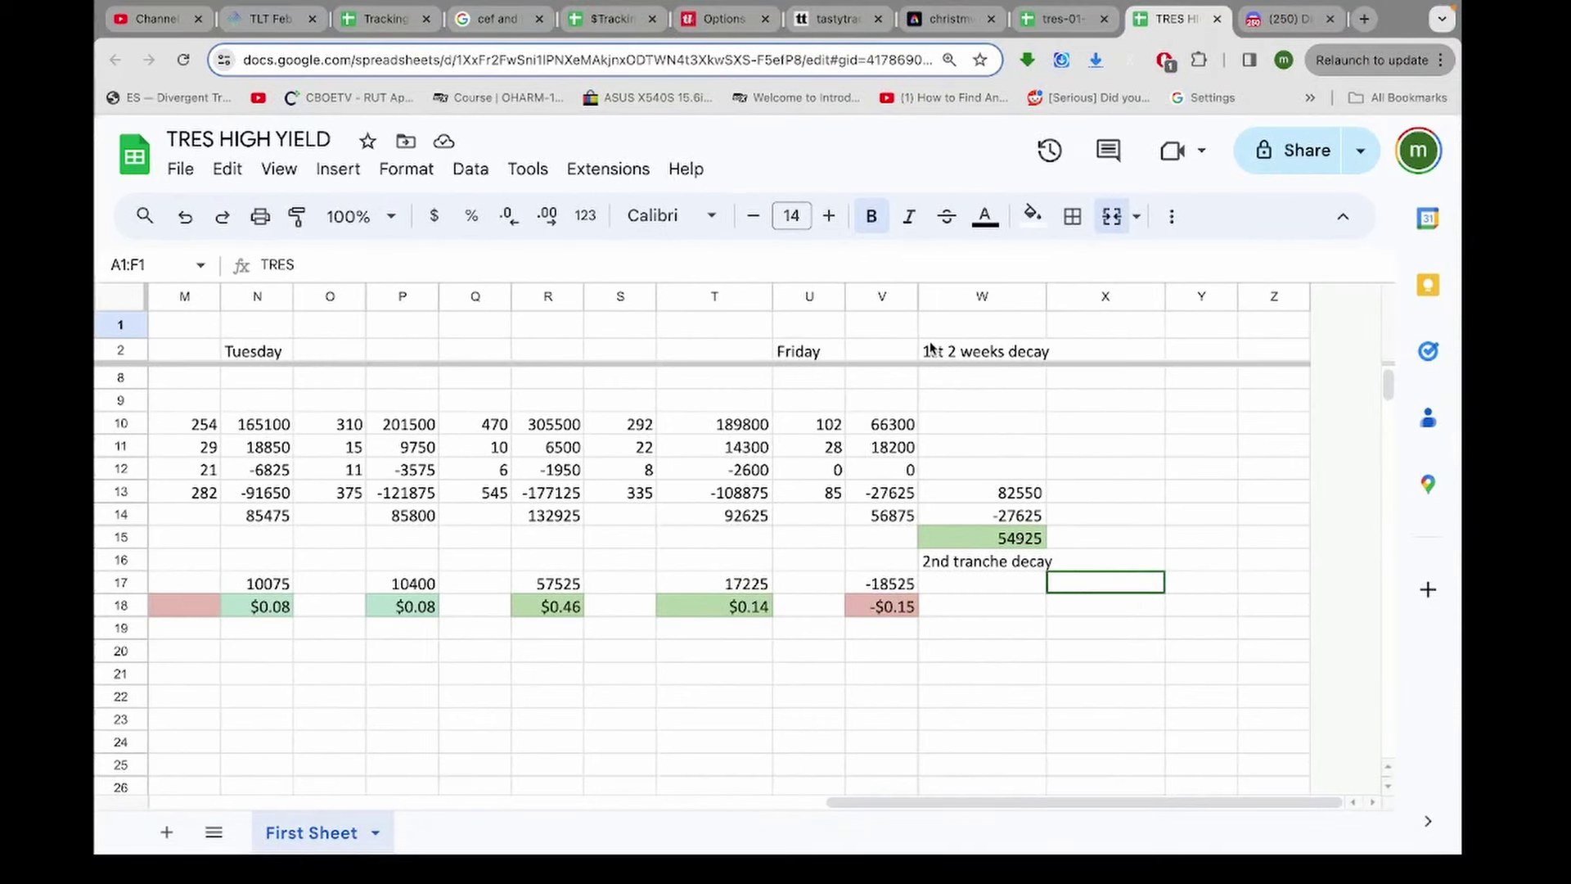
# - Switch to the Defiance TRES fund page and review its options strategy, Fund Data and Pricing, and Fund Details sections
pyautogui.hotkey('ctrl', 'Right')
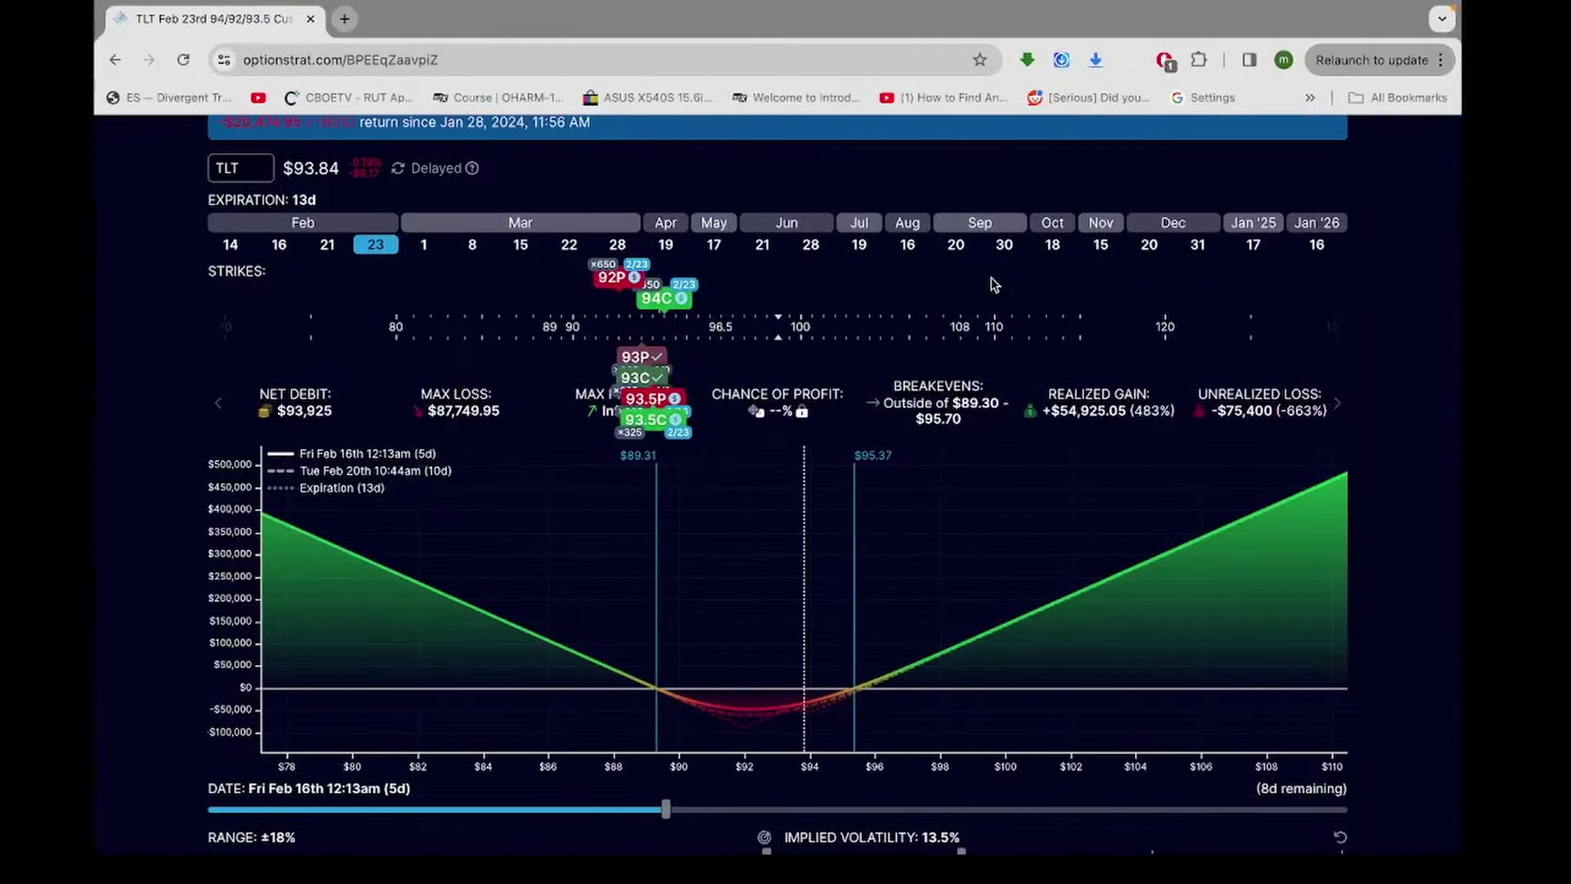
pyautogui.hotkey('ctrl', 'Right')
pyautogui.hotkey('ctrl', 'Left')
pyautogui.hotkey('ctrl', 'Right')
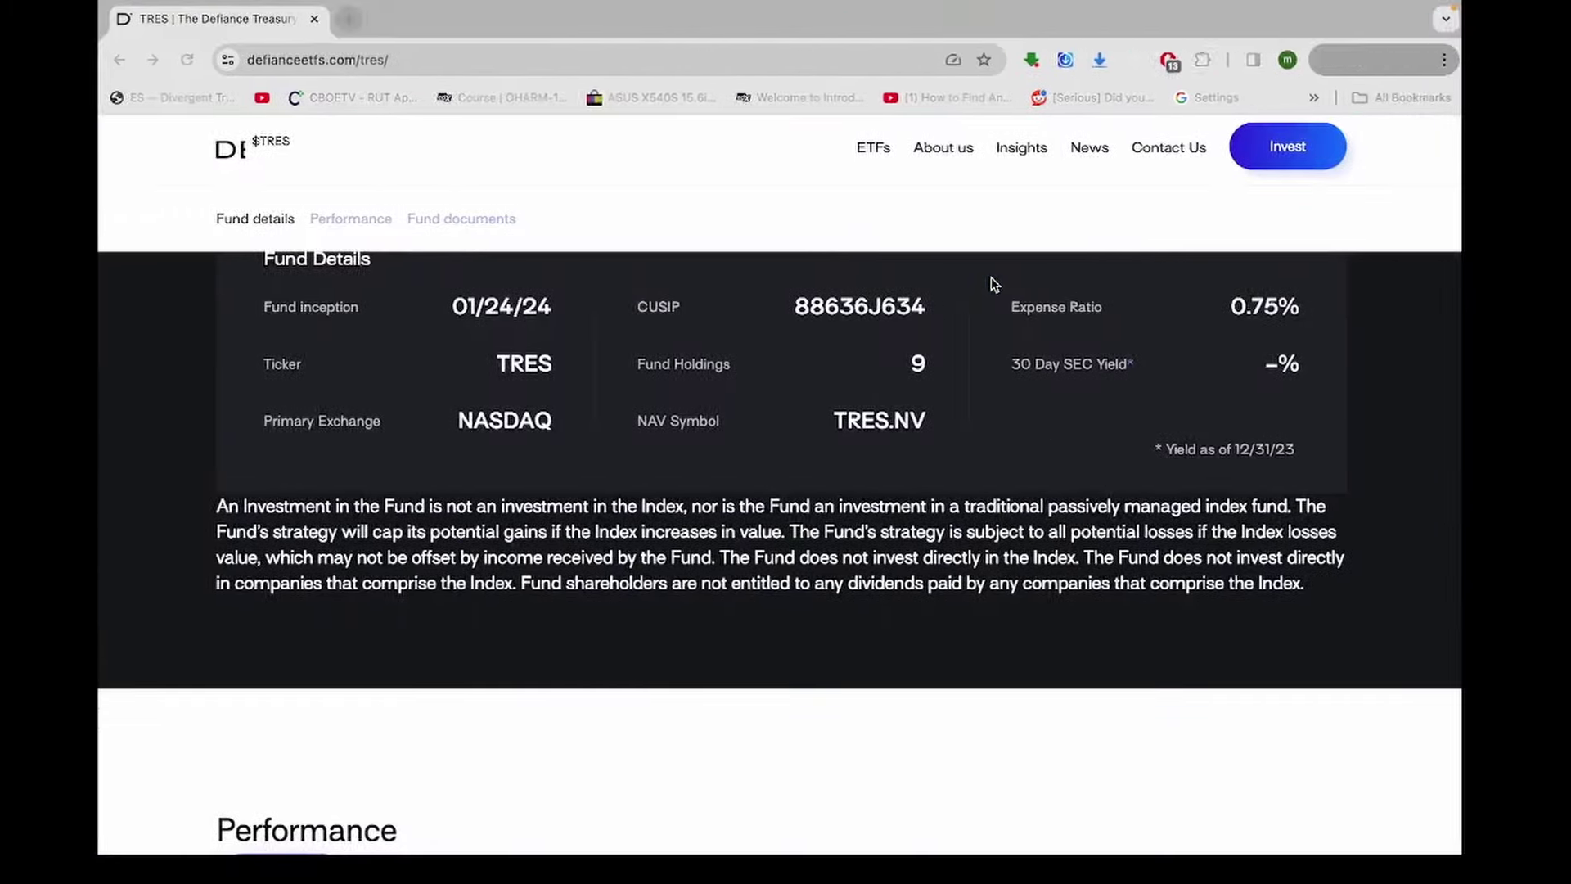
pyautogui.scroll(20, 992, 282)
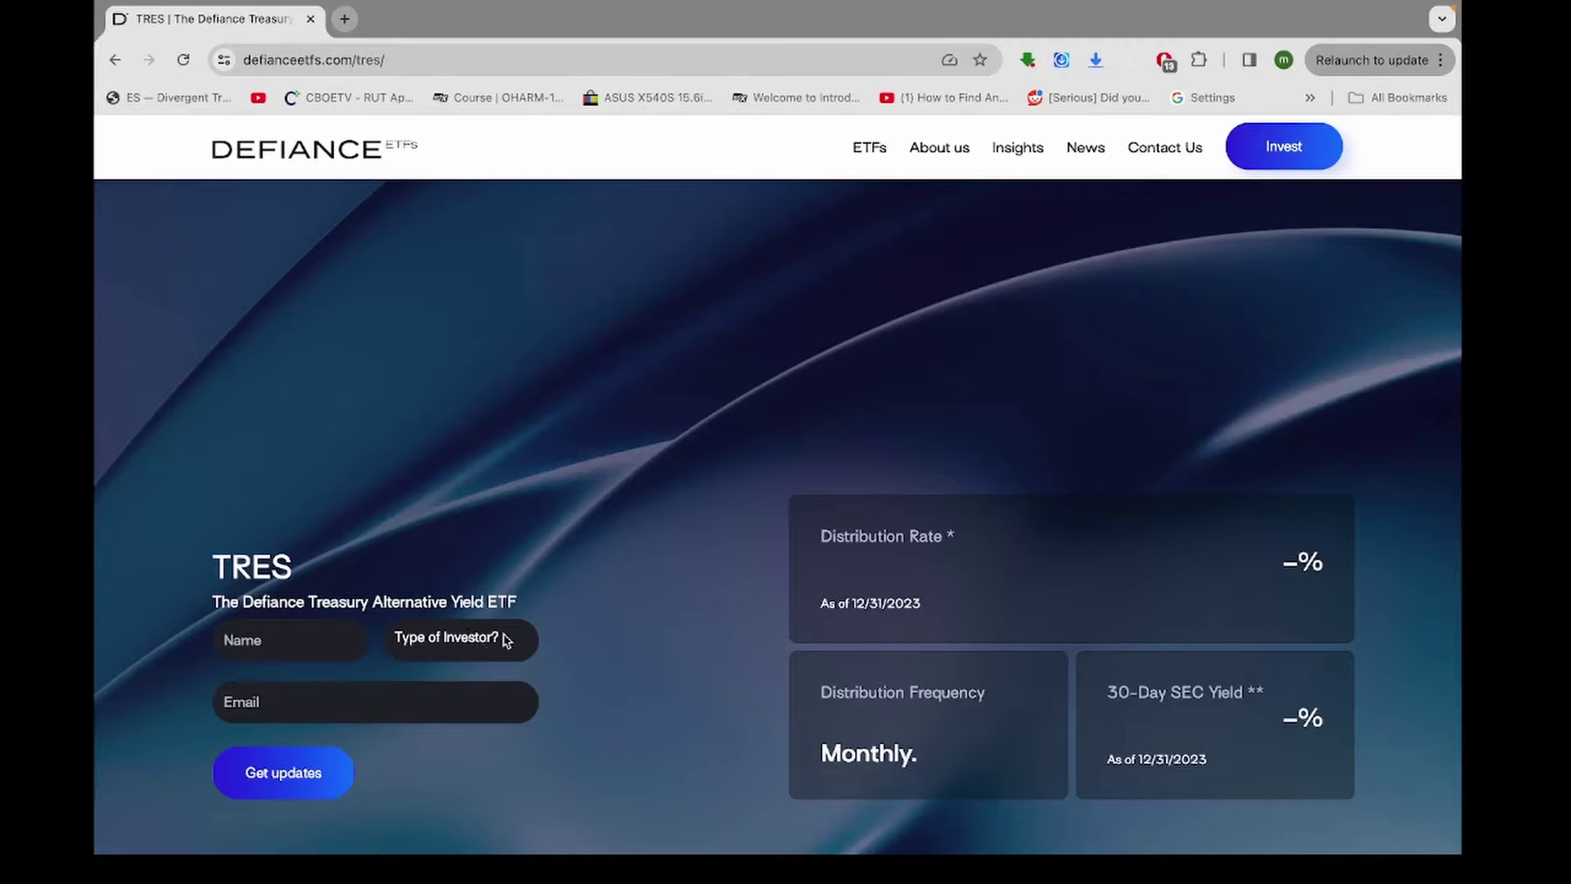
pyautogui.scroll(-10, 642, 558)
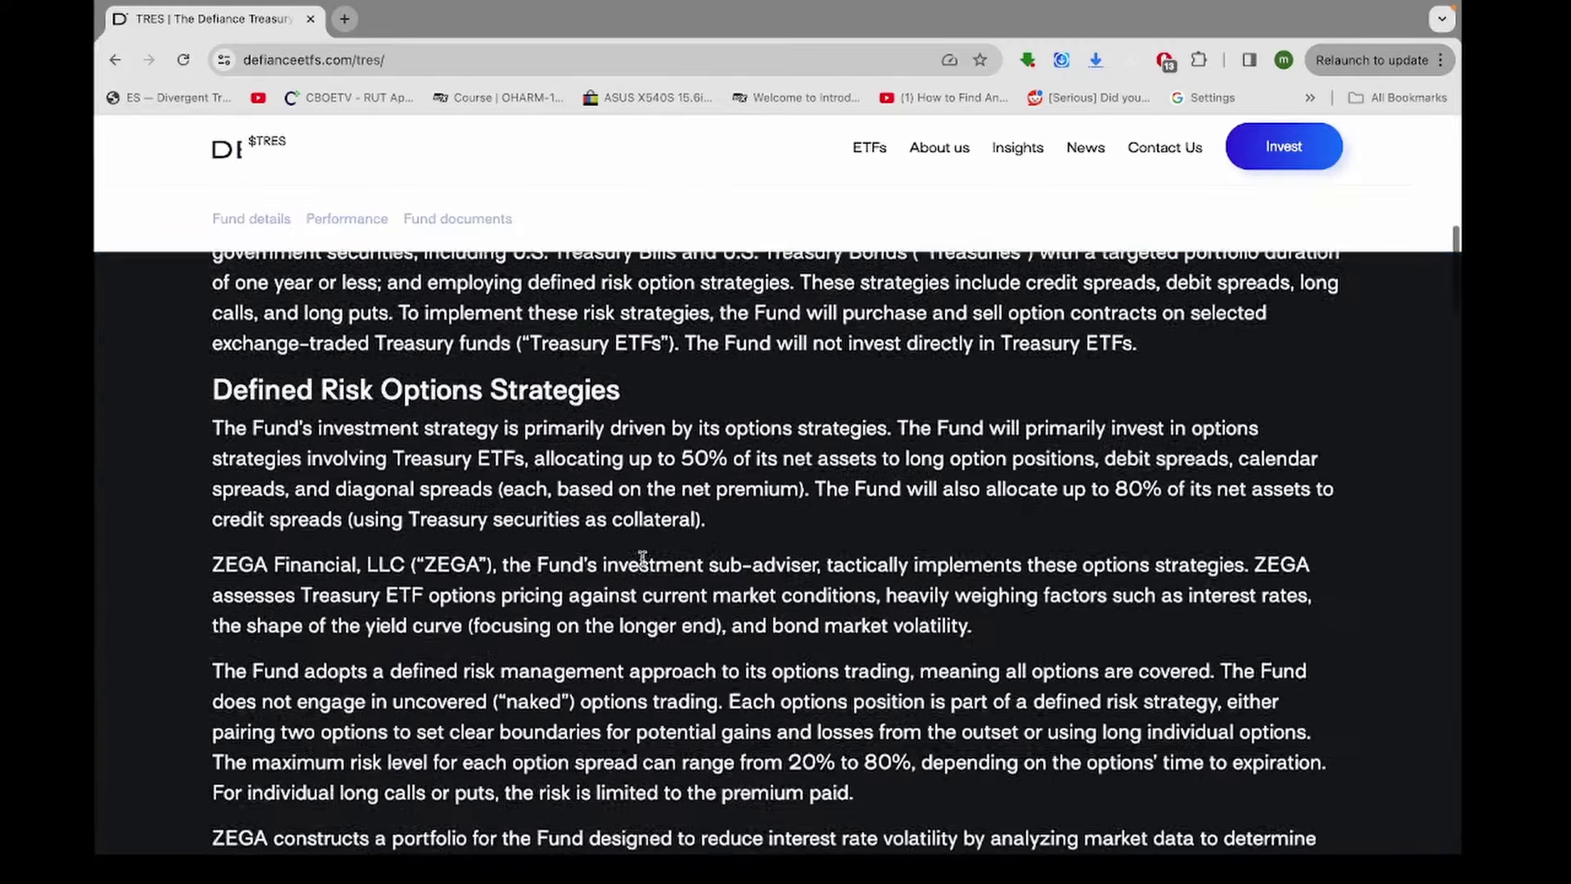
pyautogui.scroll(-7, 642, 558)
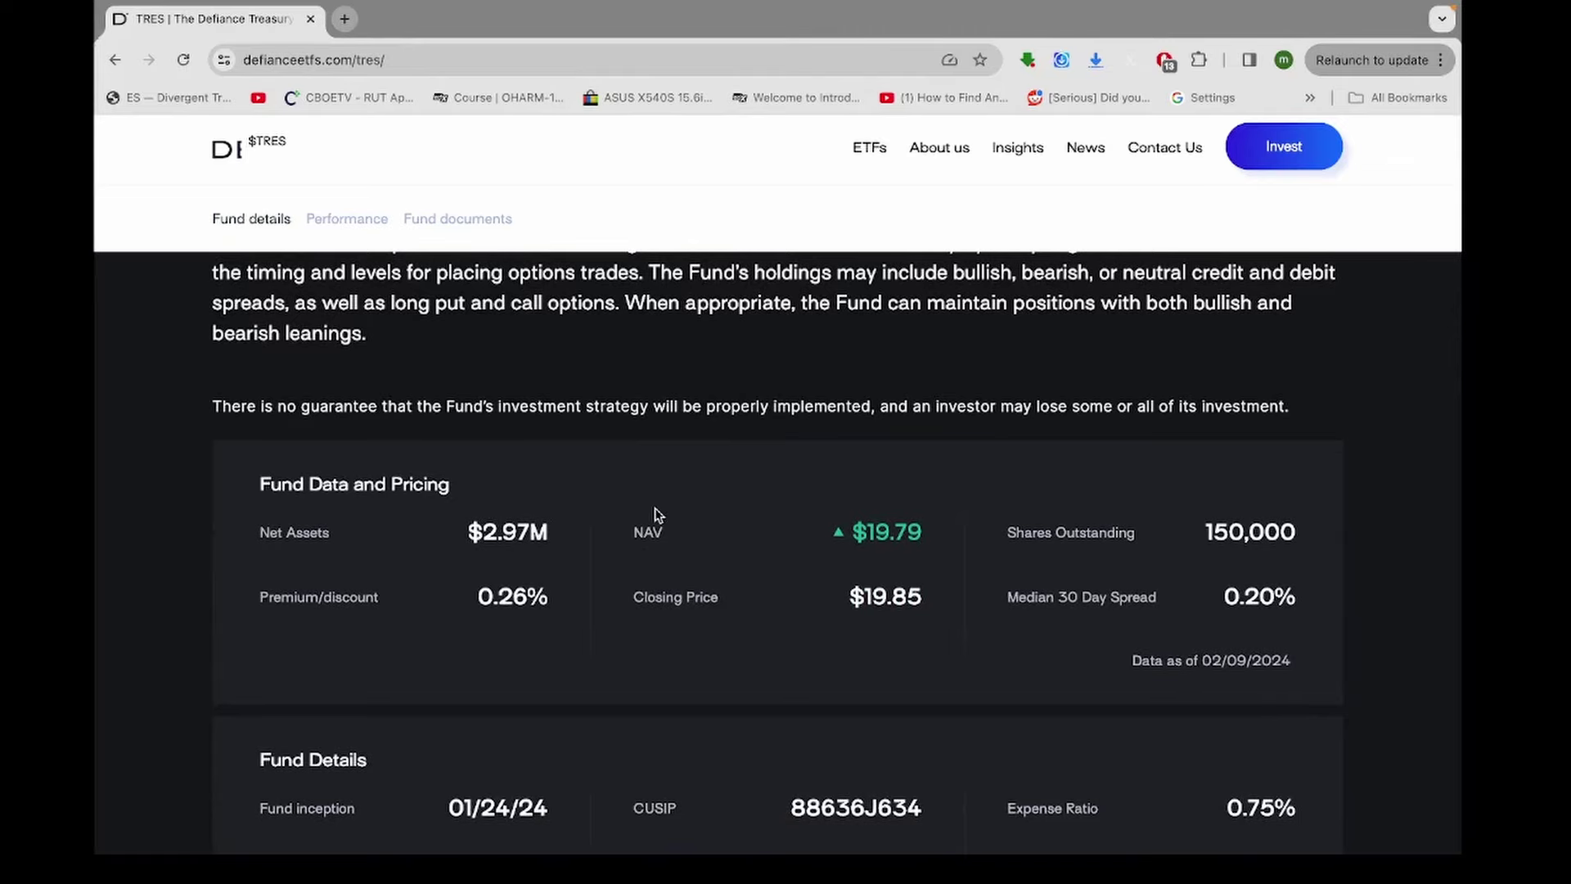
pyautogui.scroll(-7, 767, 536)
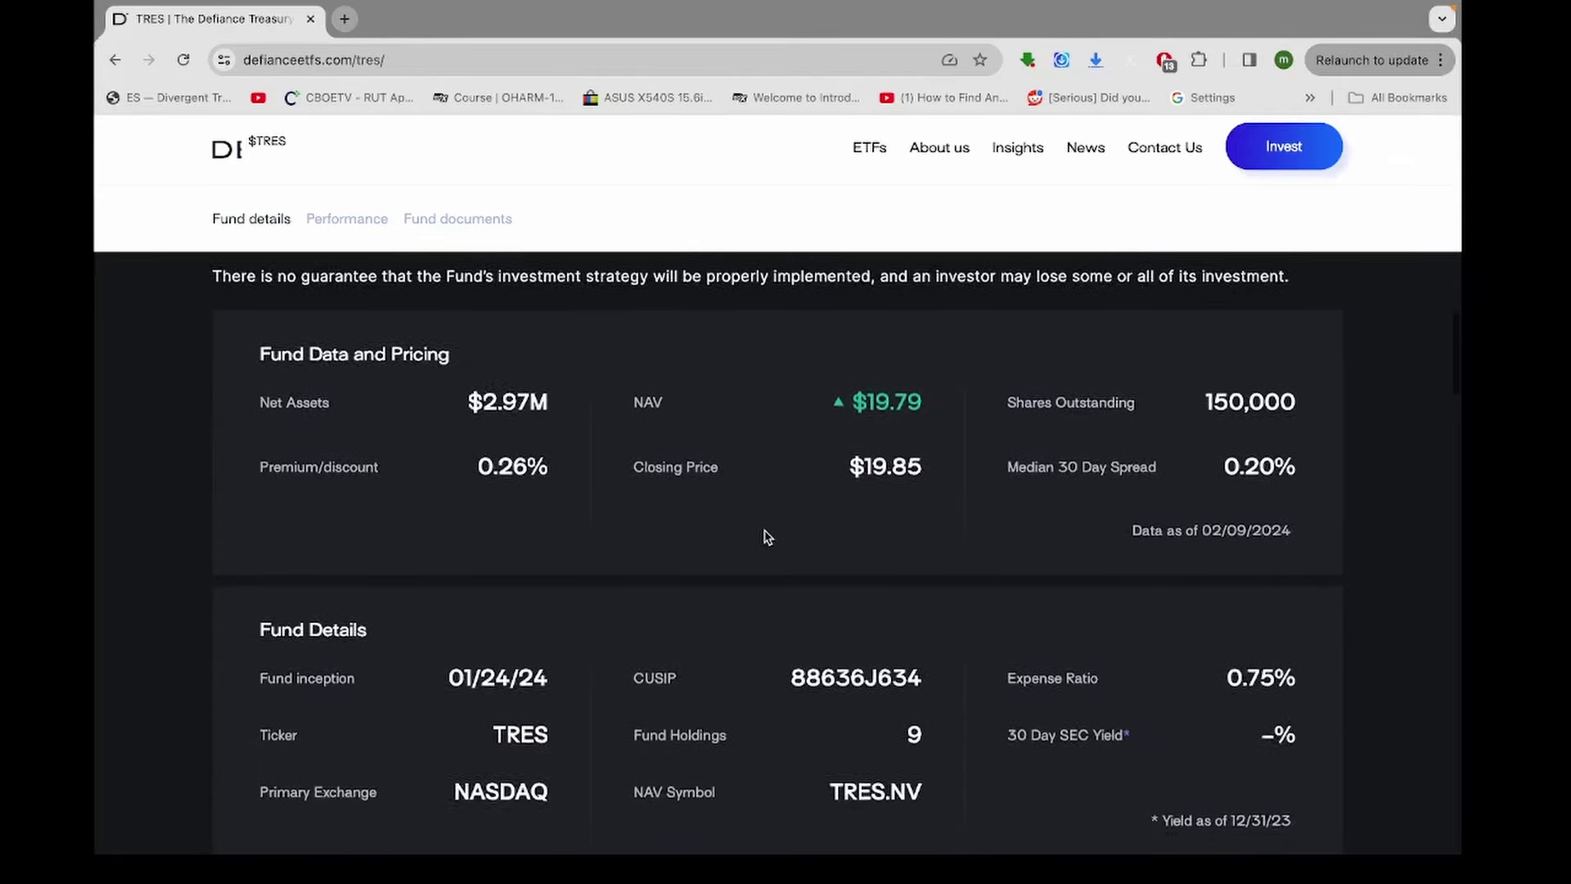
pyautogui.scroll(6, 771, 530)
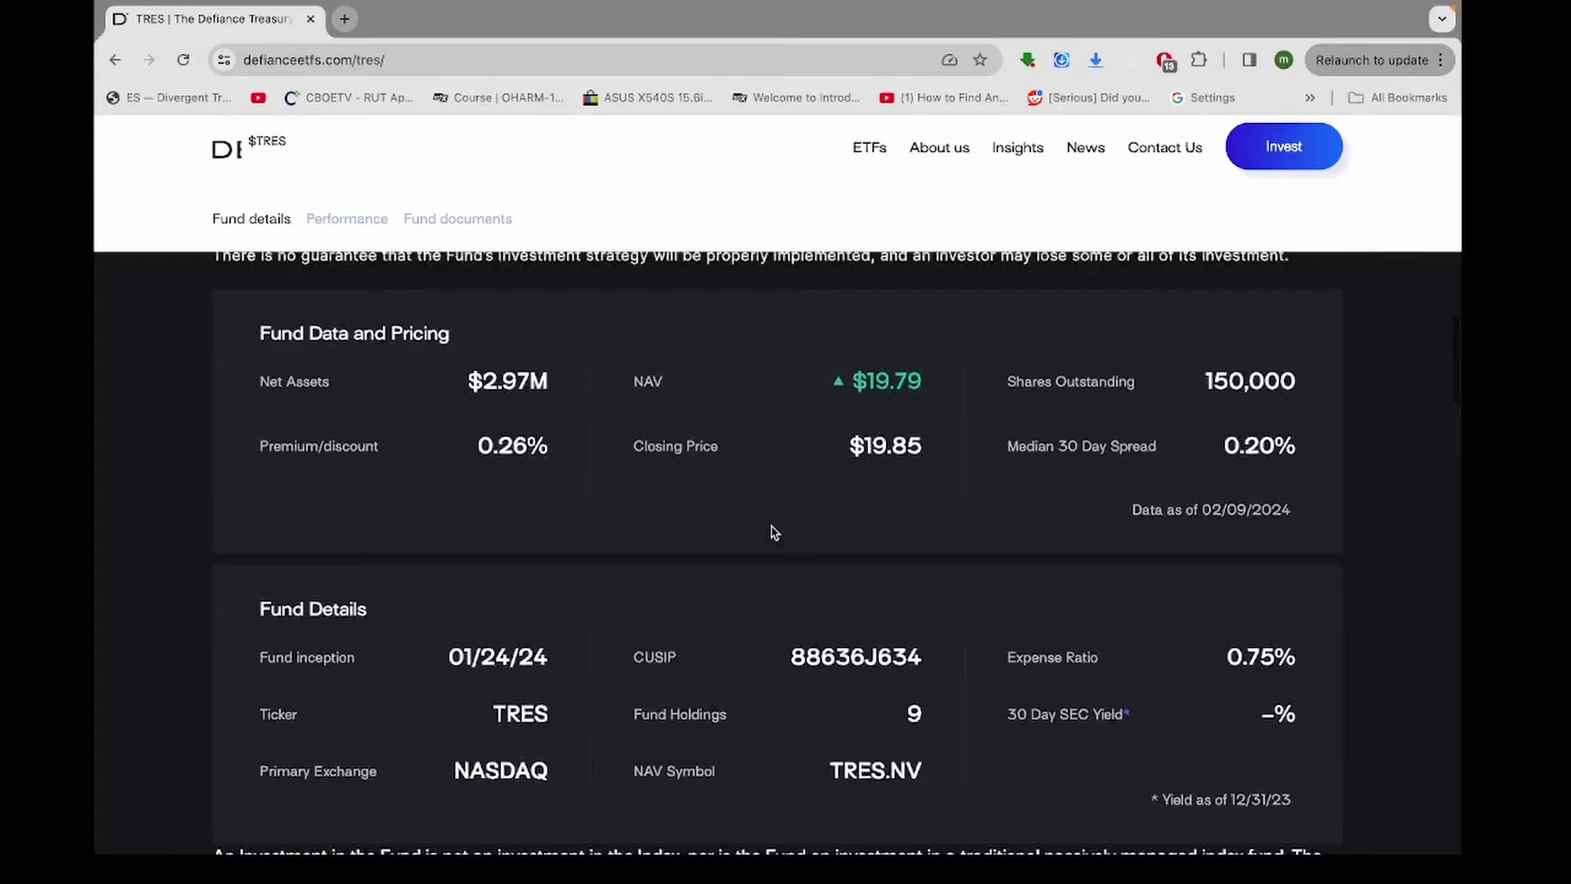
pyautogui.scroll(-7, 771, 530)
pyautogui.scroll(-1, 772, 532)
# - Switch to the OptionStrat TLT position and inspect the open and close prices of the expired 93P and 93C legs
pyautogui.hotkey('ctrl', 'Left')
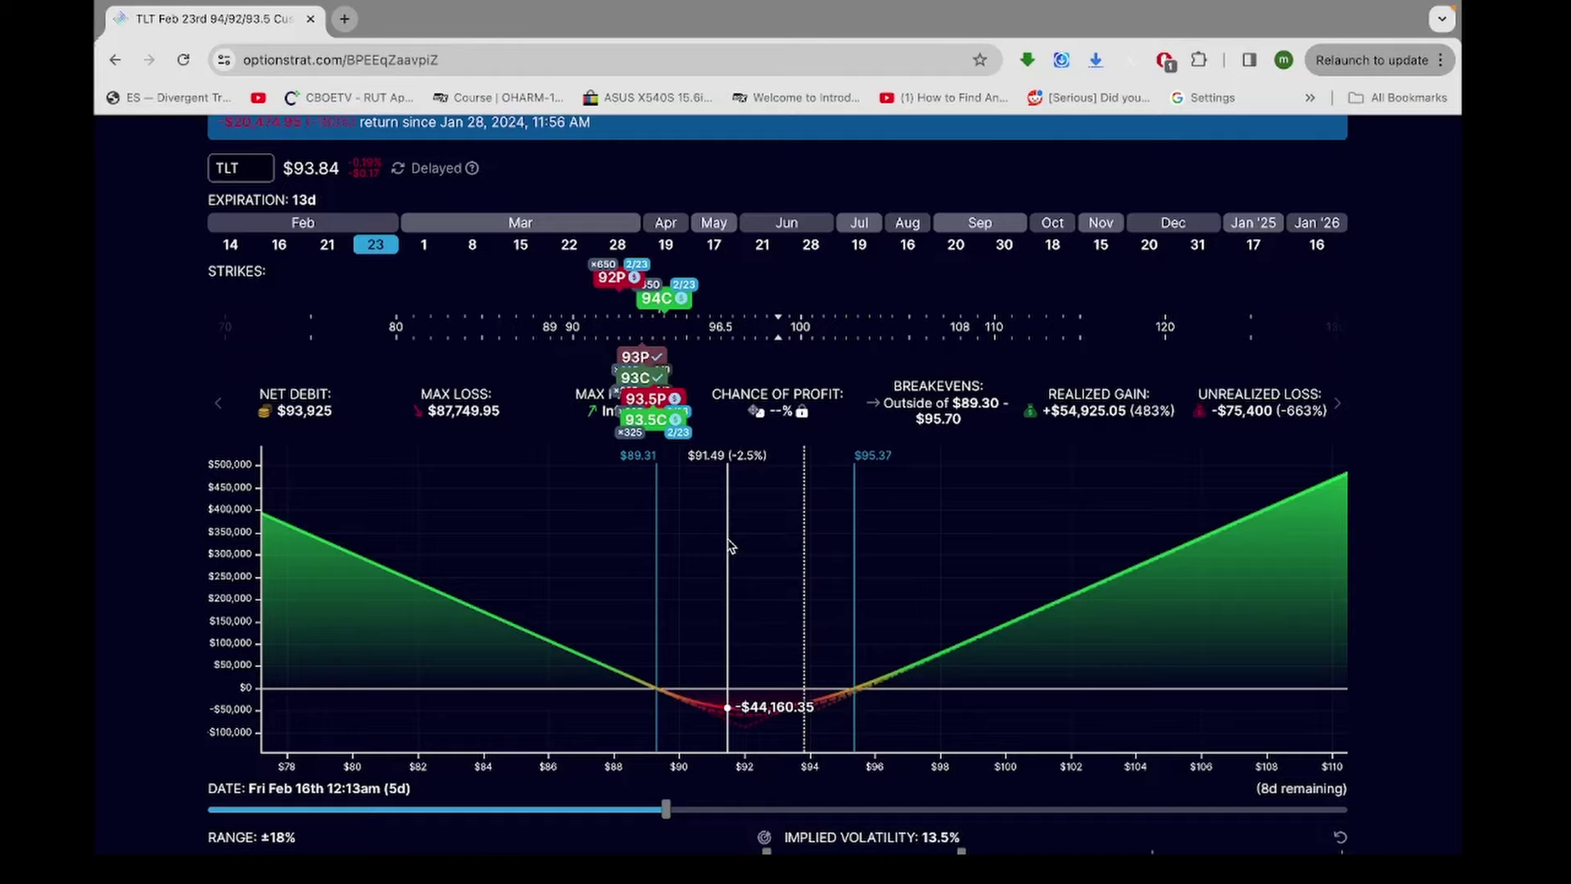
pyautogui.hotkey('ctrl', 'Left')
pyautogui.hotkey('ctrl', 'Left')
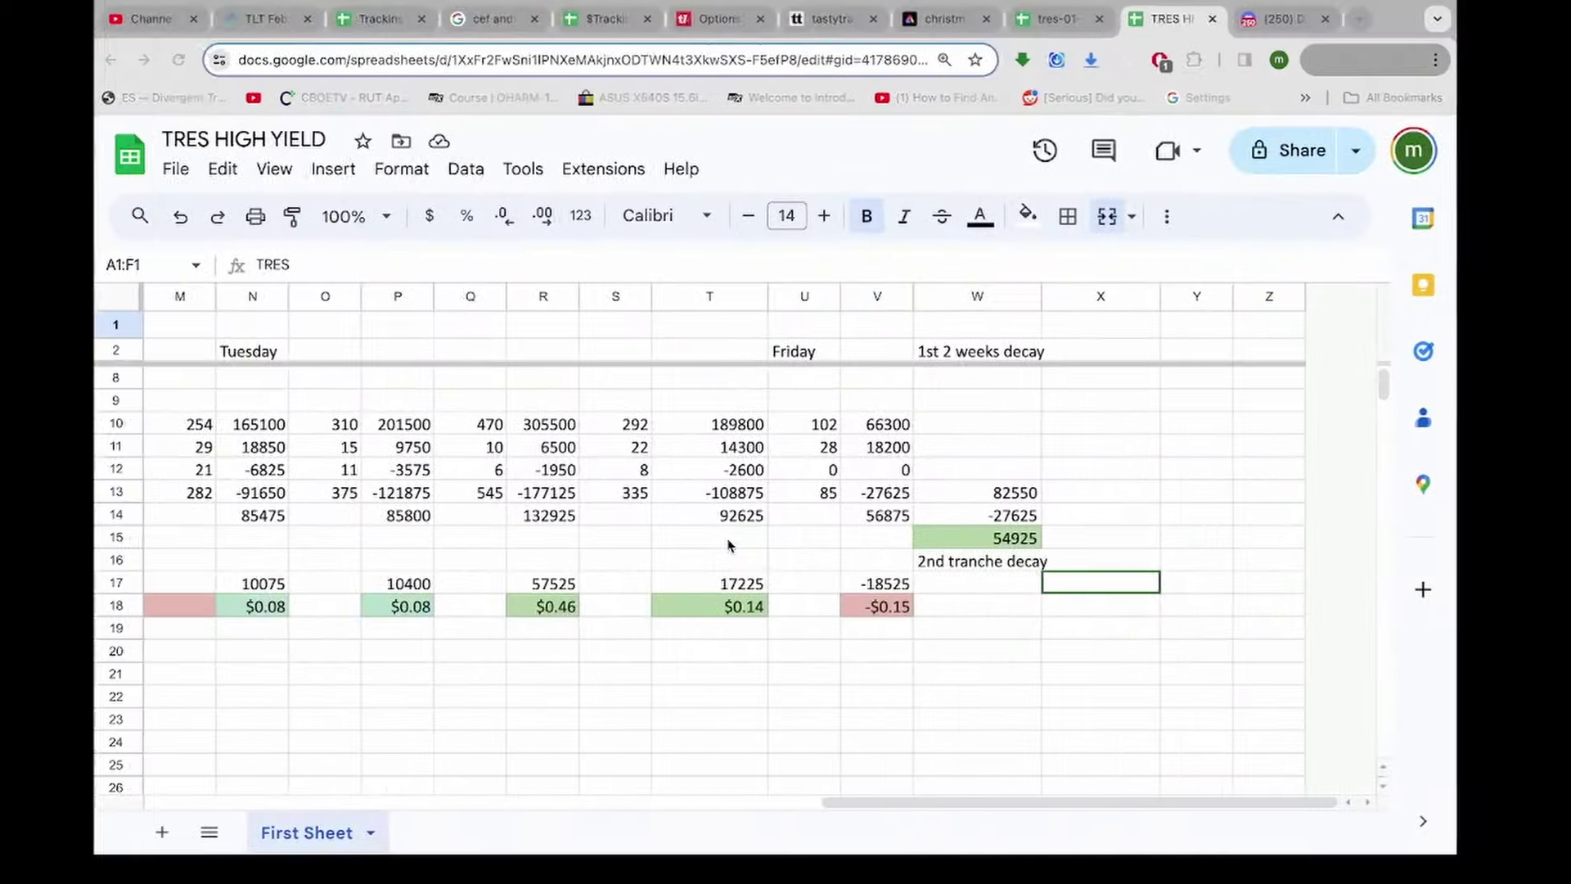
pyautogui.hotkey('ctrl', 'Right')
pyautogui.hotkey('ctrl', 'Right')
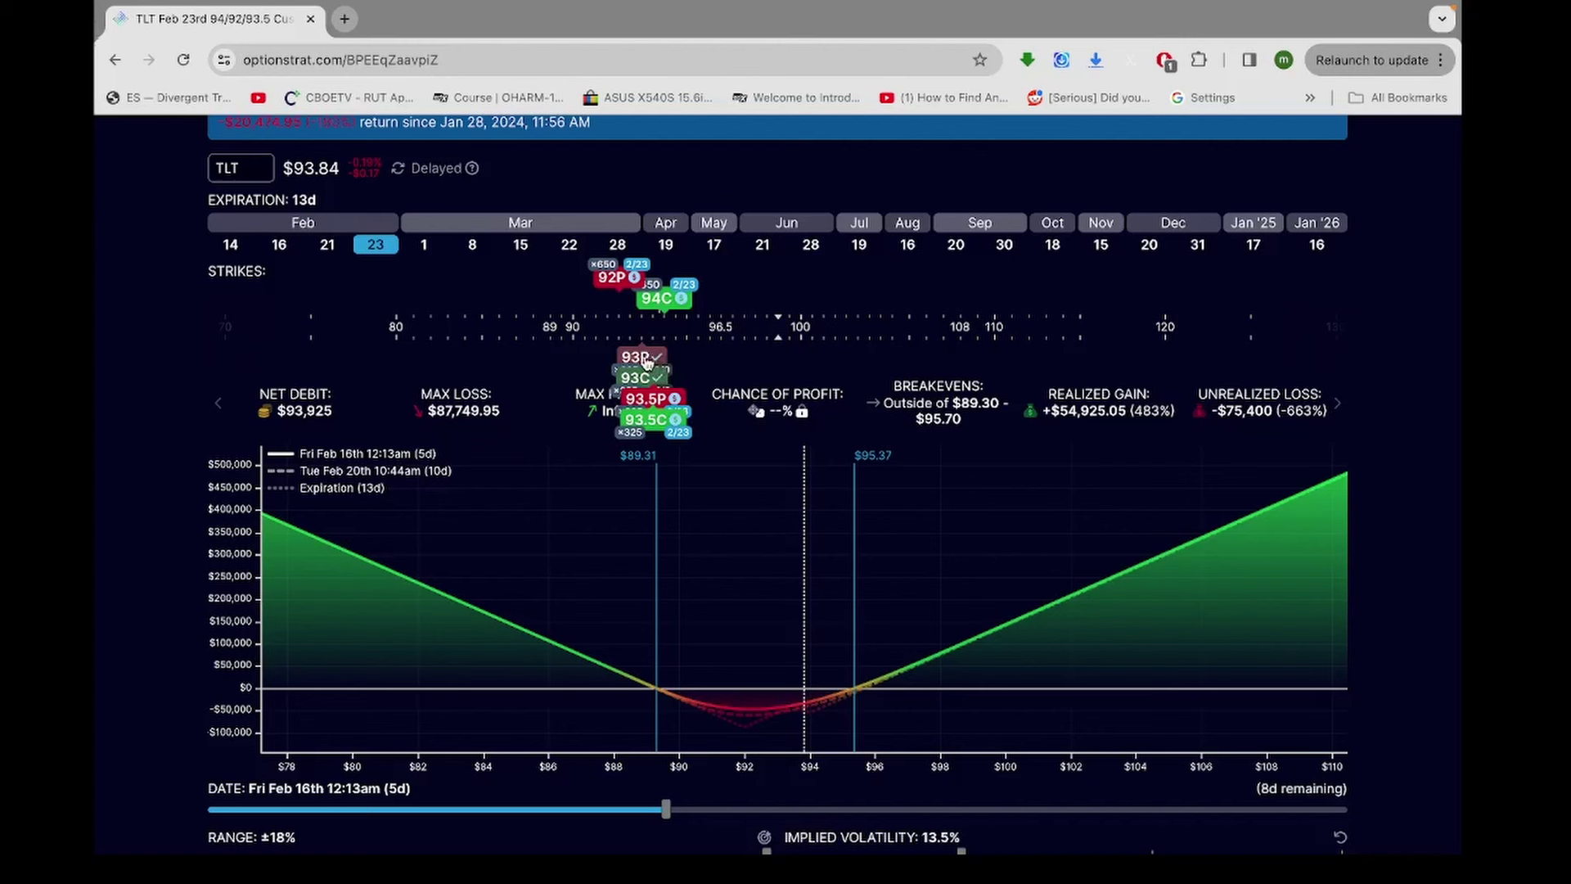
pyautogui.click(646, 361)
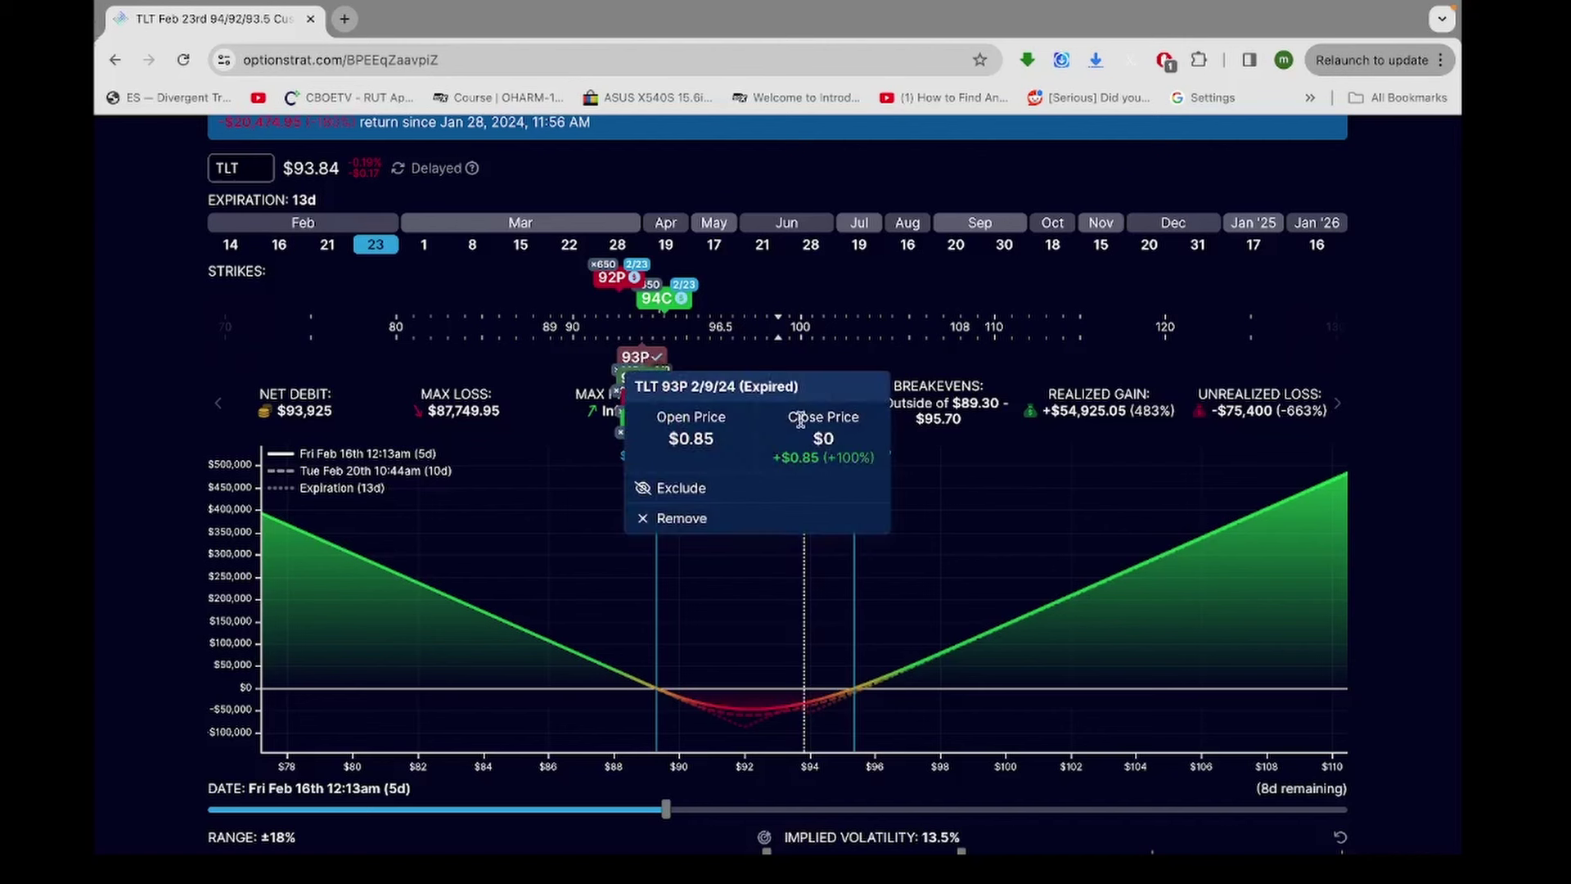
pyautogui.click(544, 372)
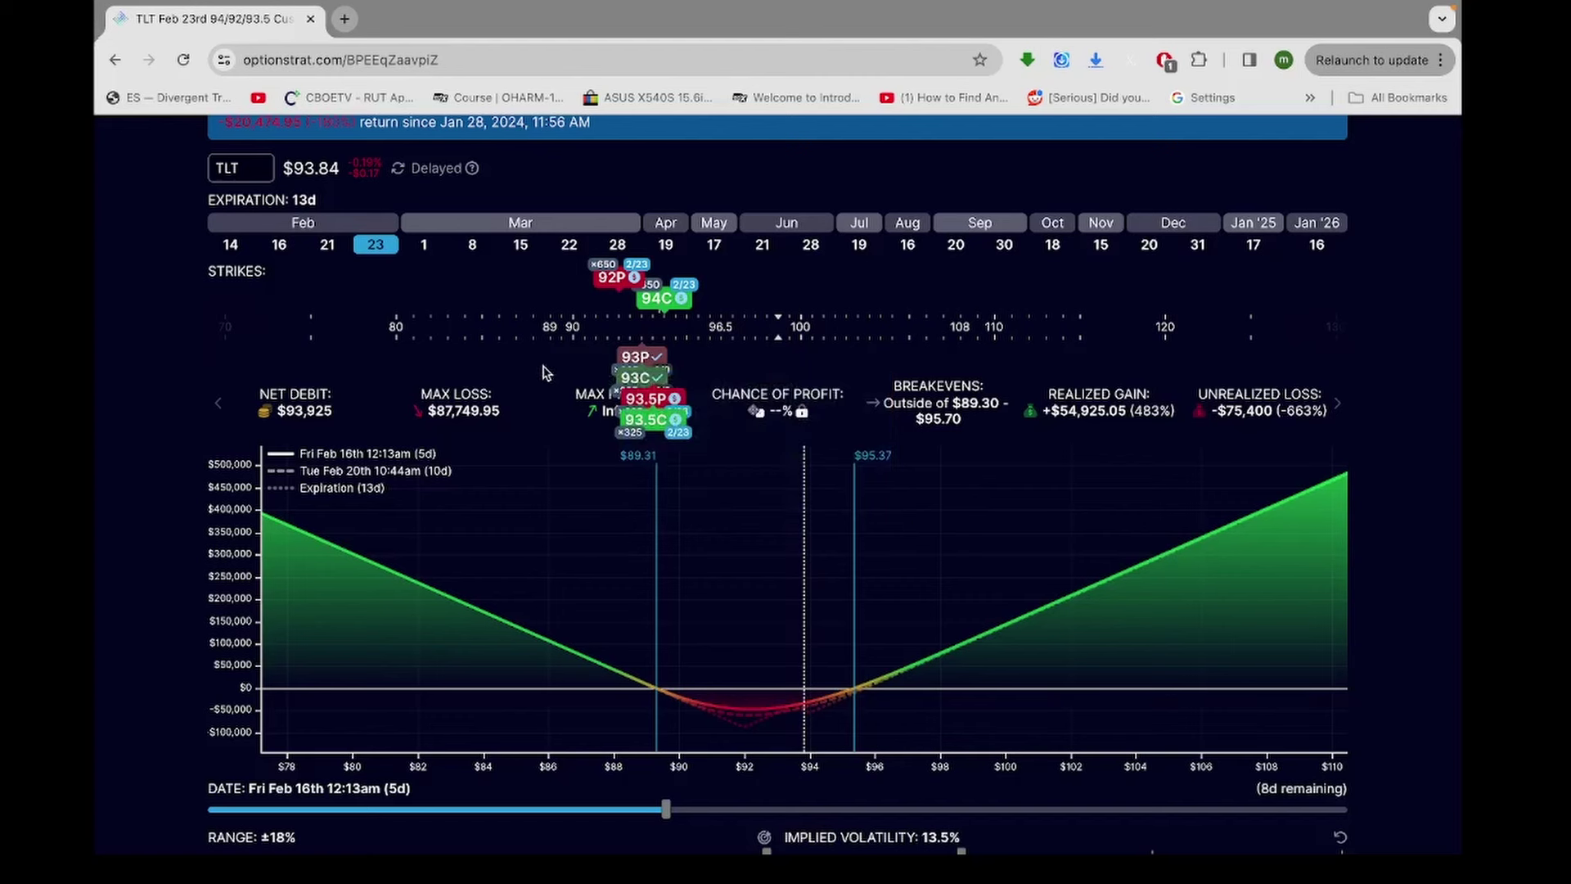
pyautogui.click(647, 380)
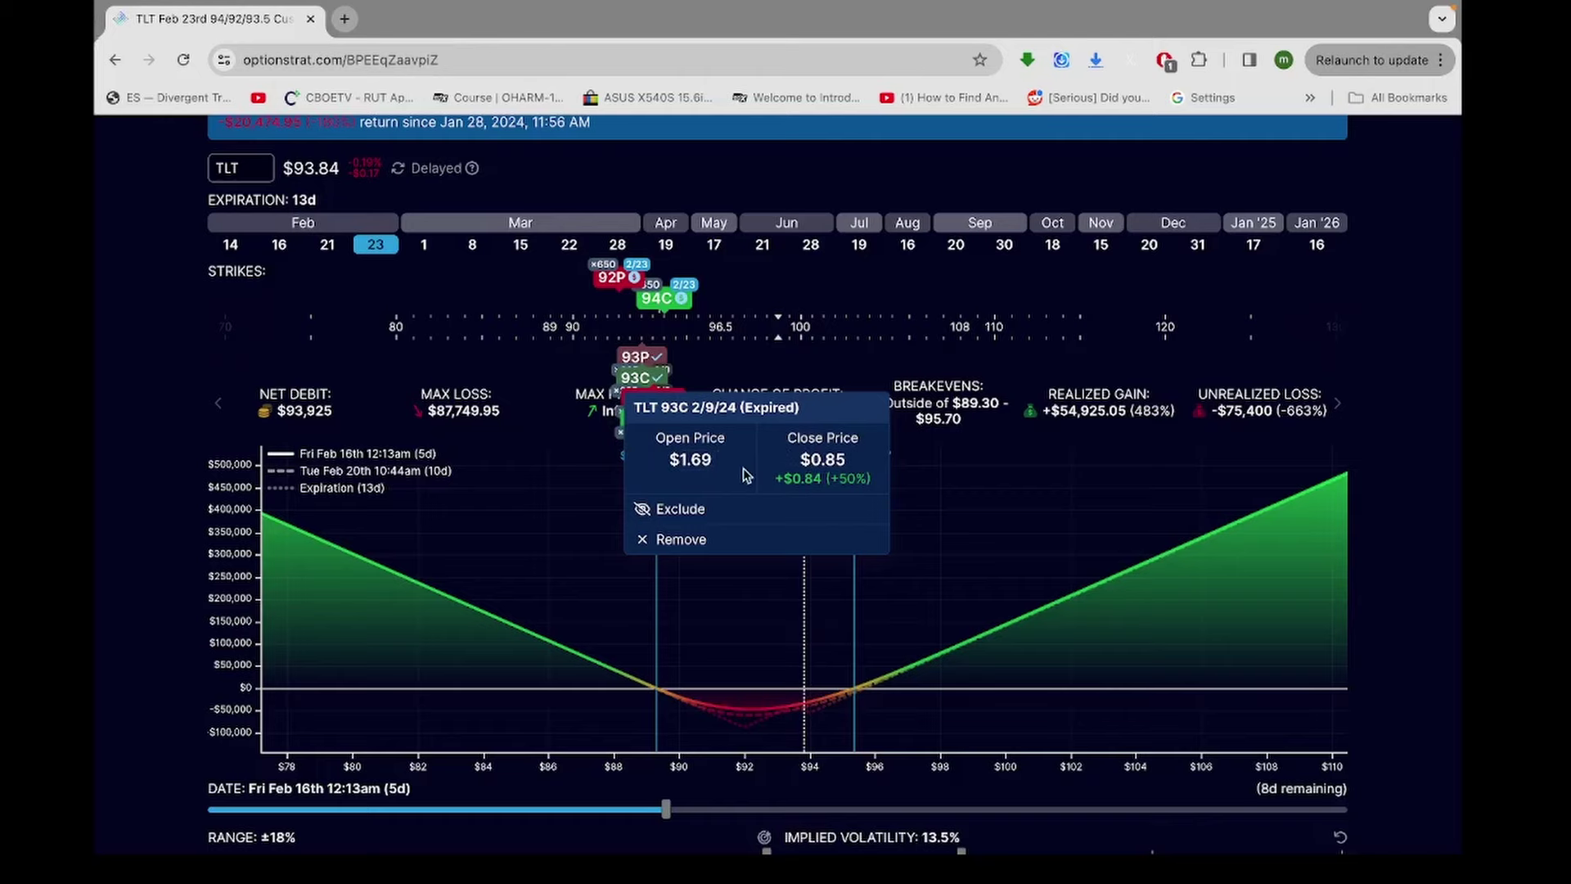
pyautogui.click(741, 366)
# - Switch to the TRES HIGH YIELD spreadsheet and examine the option holdings, daily position values and decay figures in rows 8 to 18
pyautogui.hotkey('ctrl', 'Right')
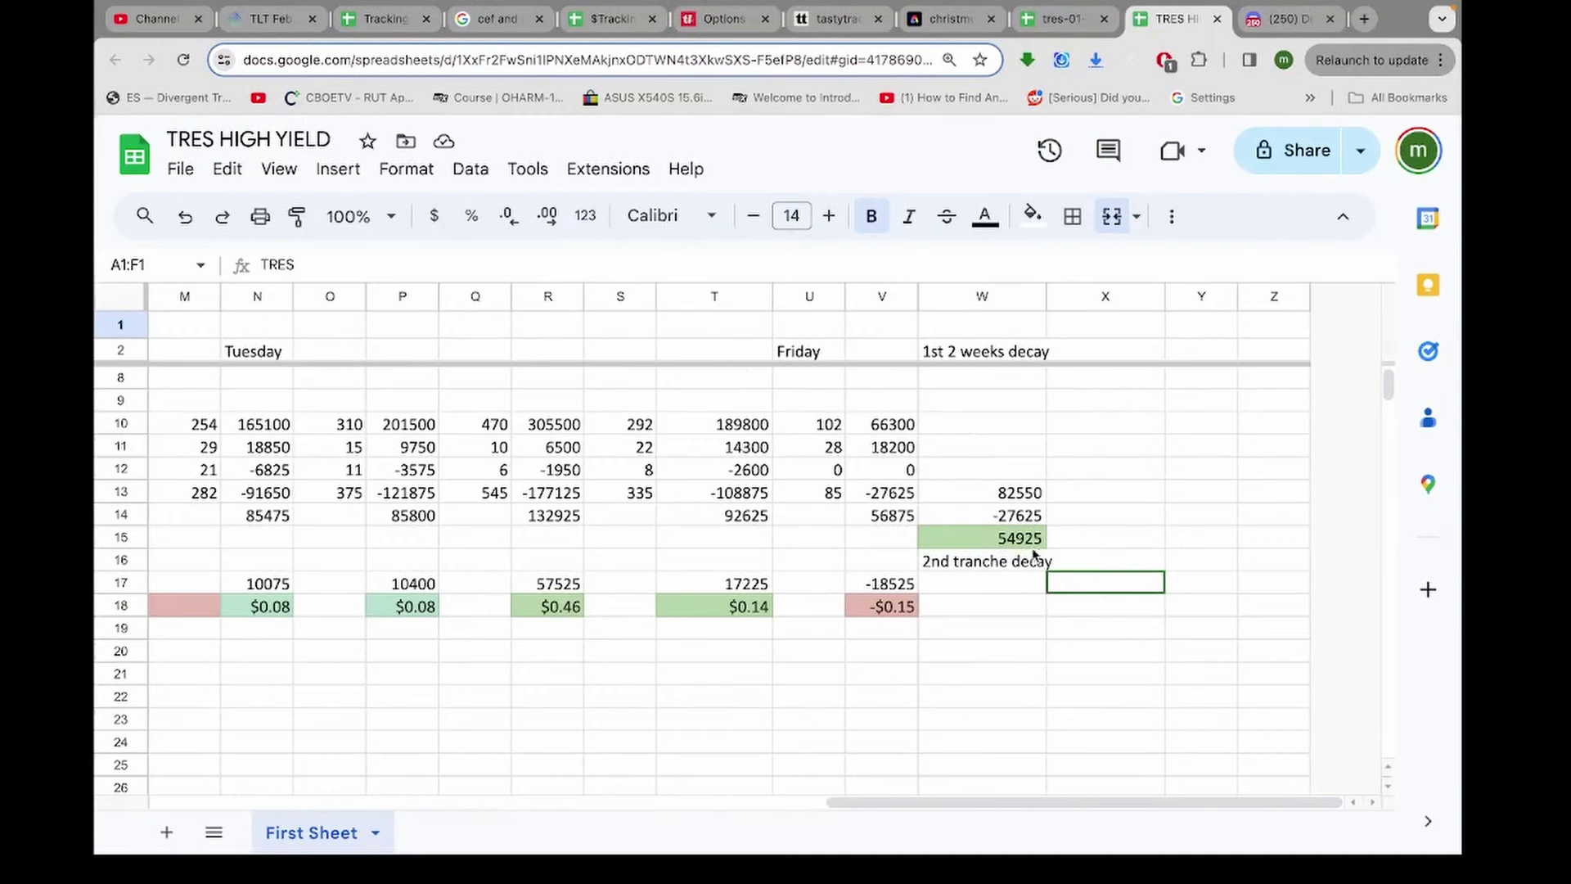
pyautogui.hscroll(-15, 888, 507)
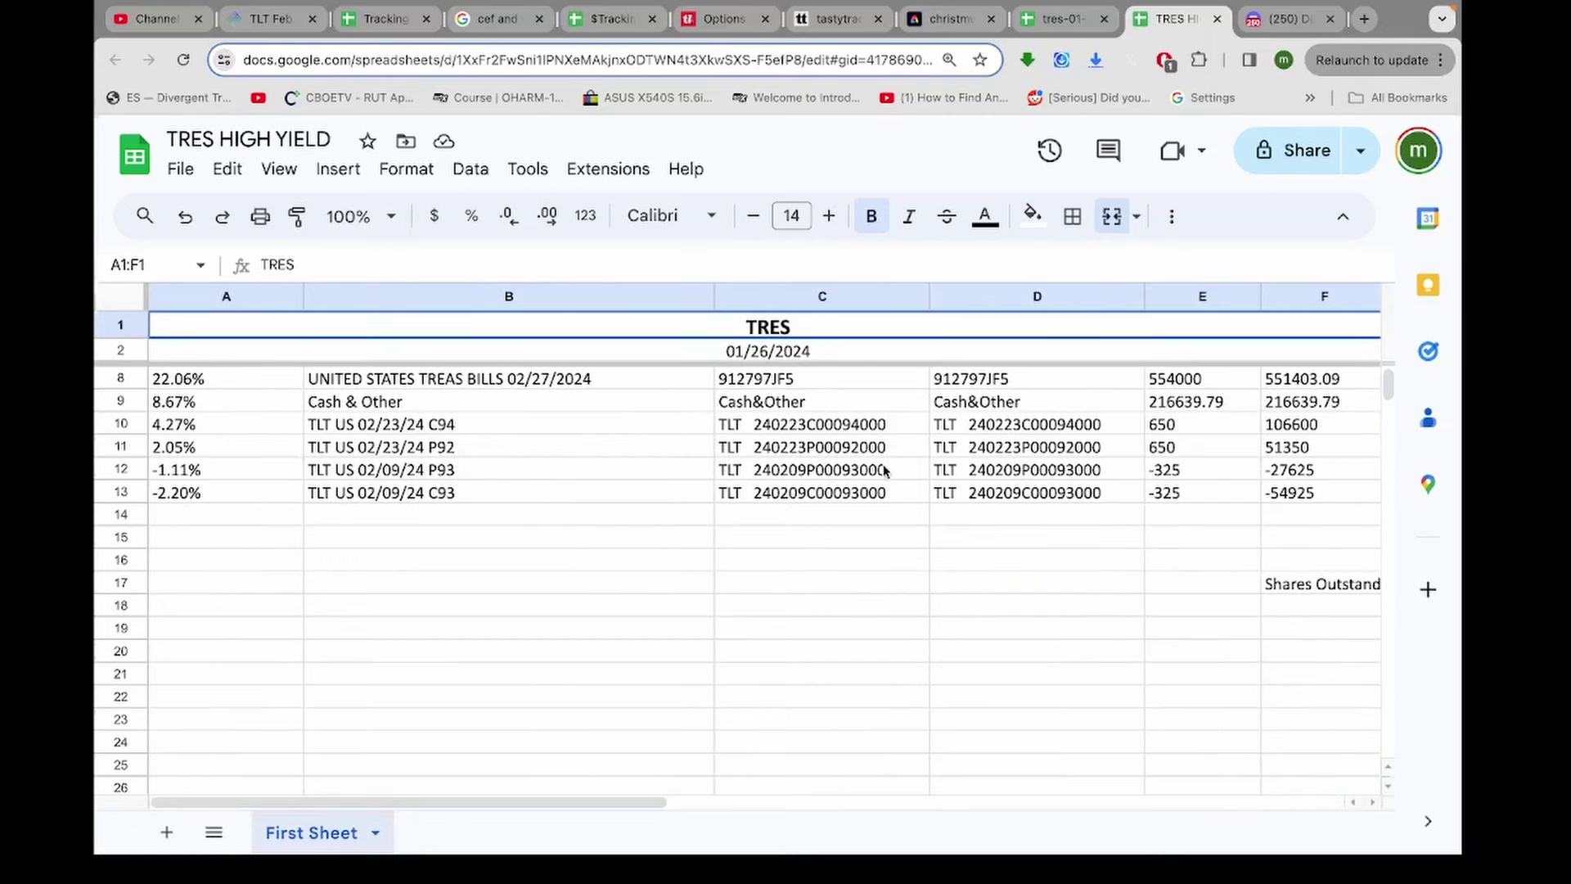
pyautogui.hscroll(5, 1012, 502)
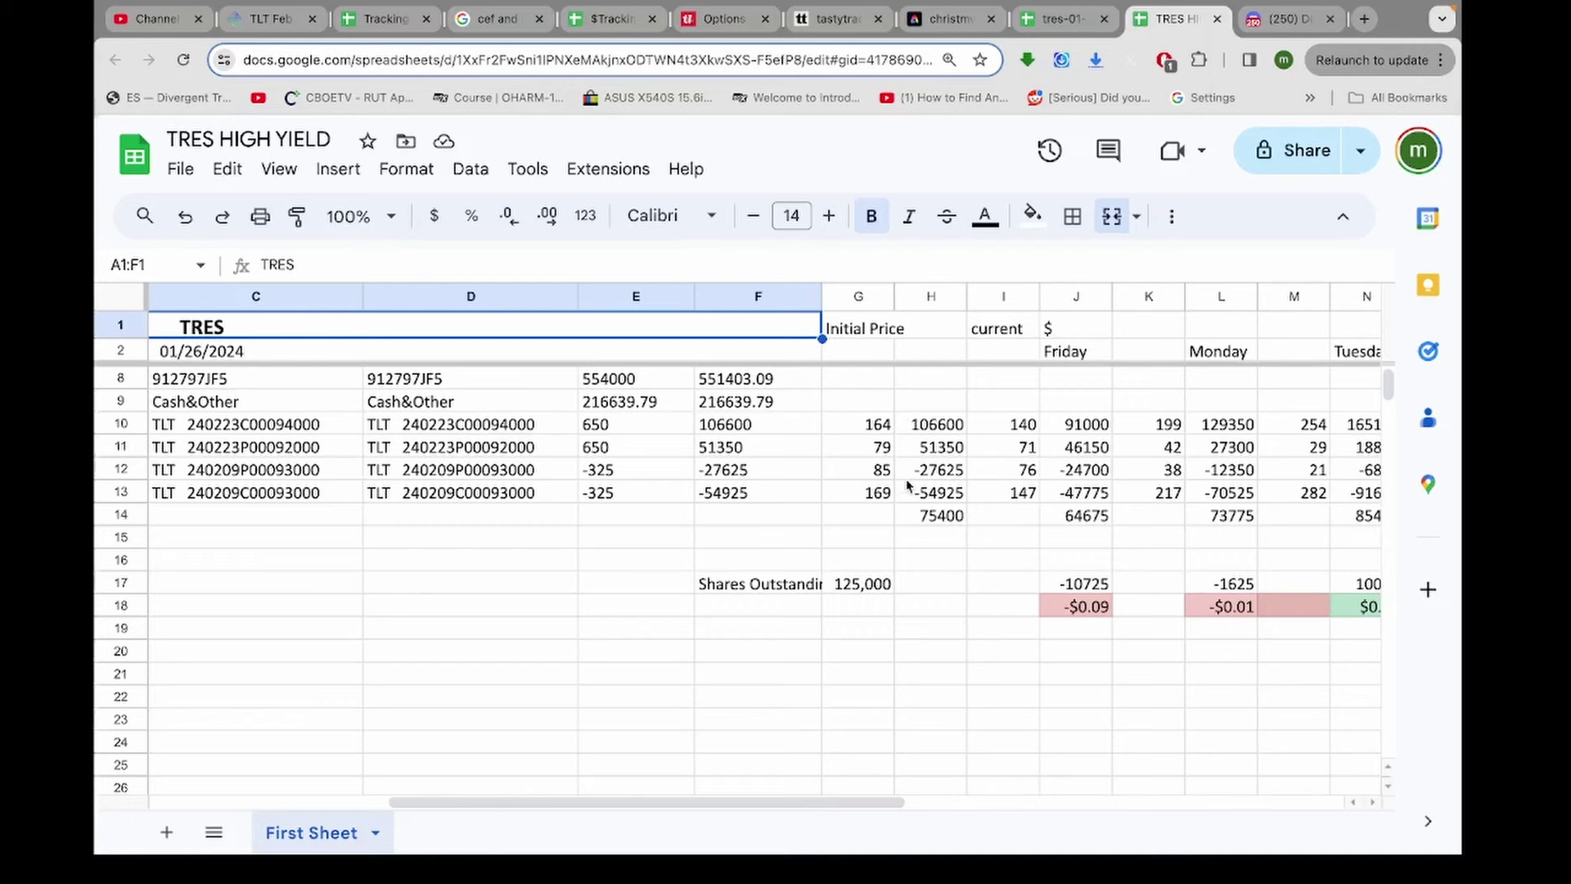
pyautogui.hscroll(5, 907, 485)
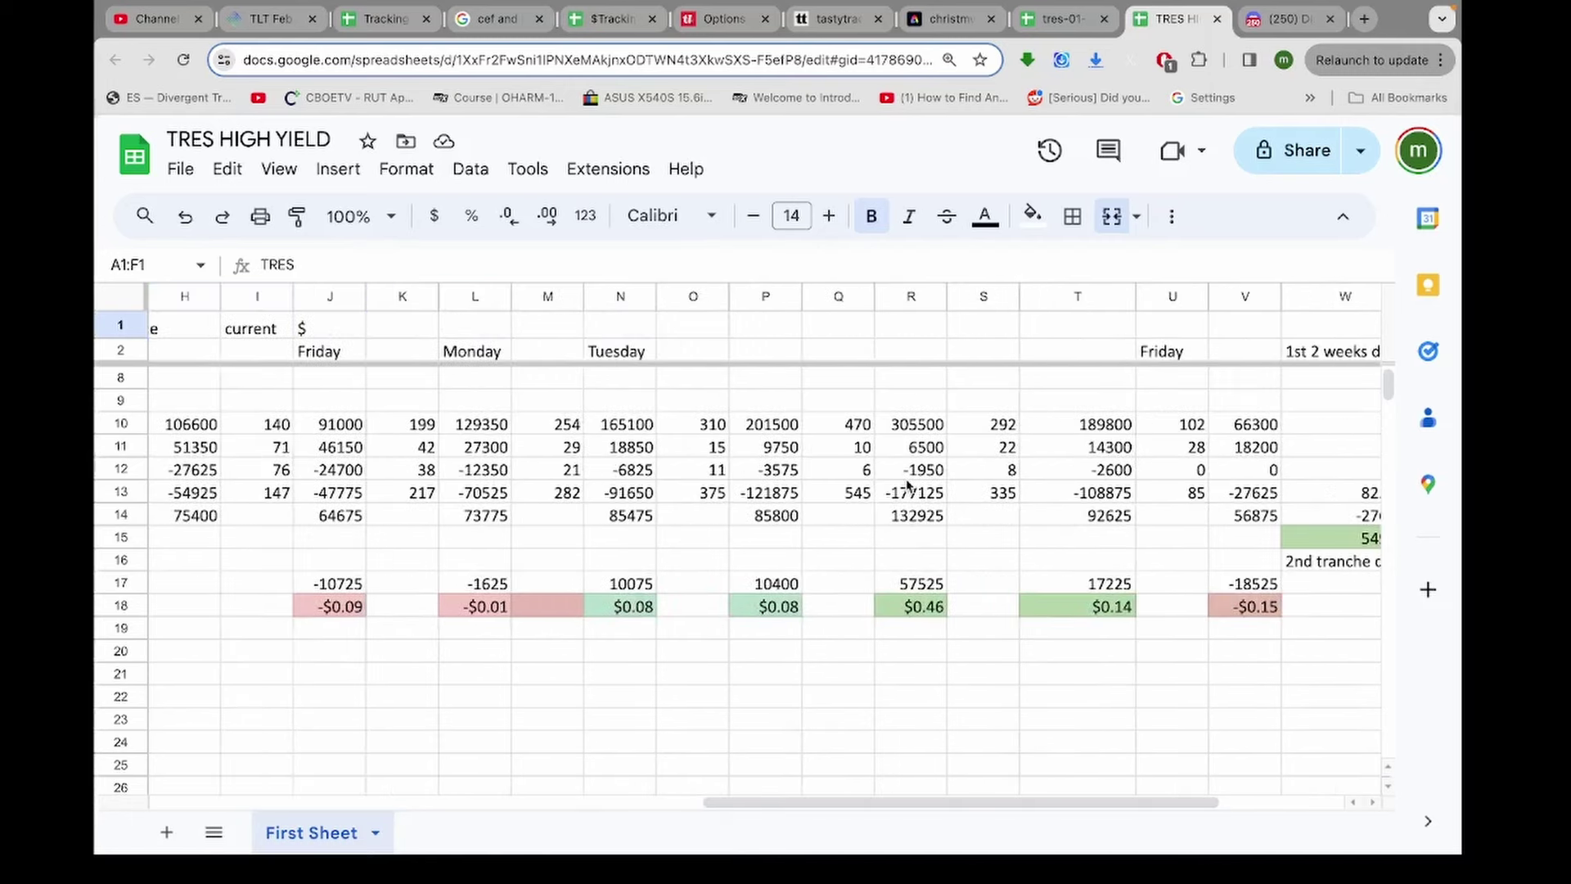
pyautogui.hscroll(4, 907, 484)
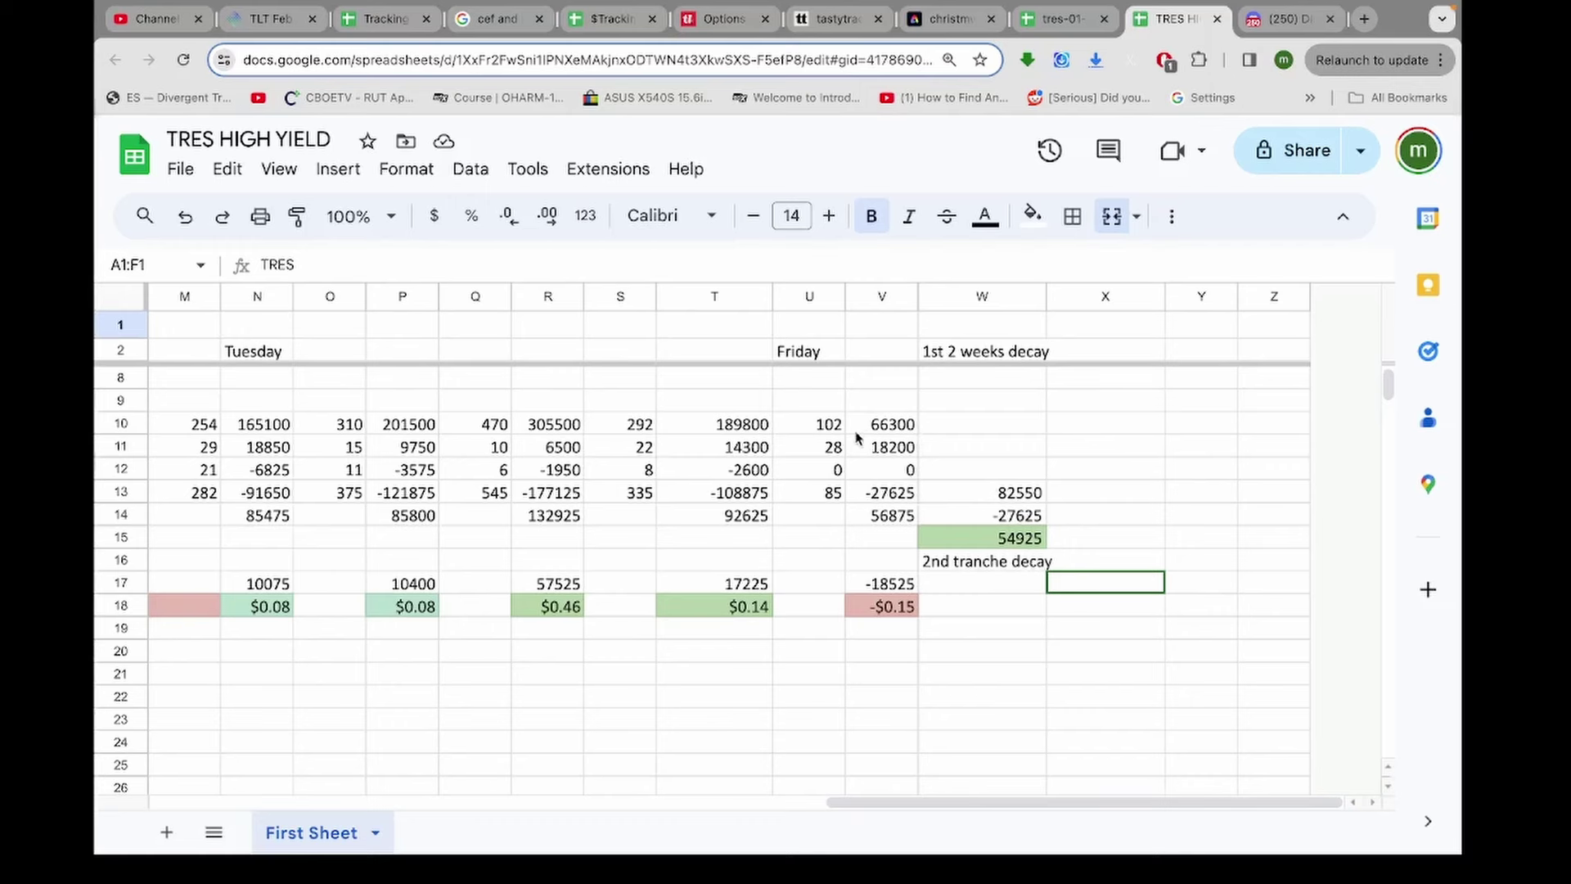
pyautogui.hscroll(-10, 859, 439)
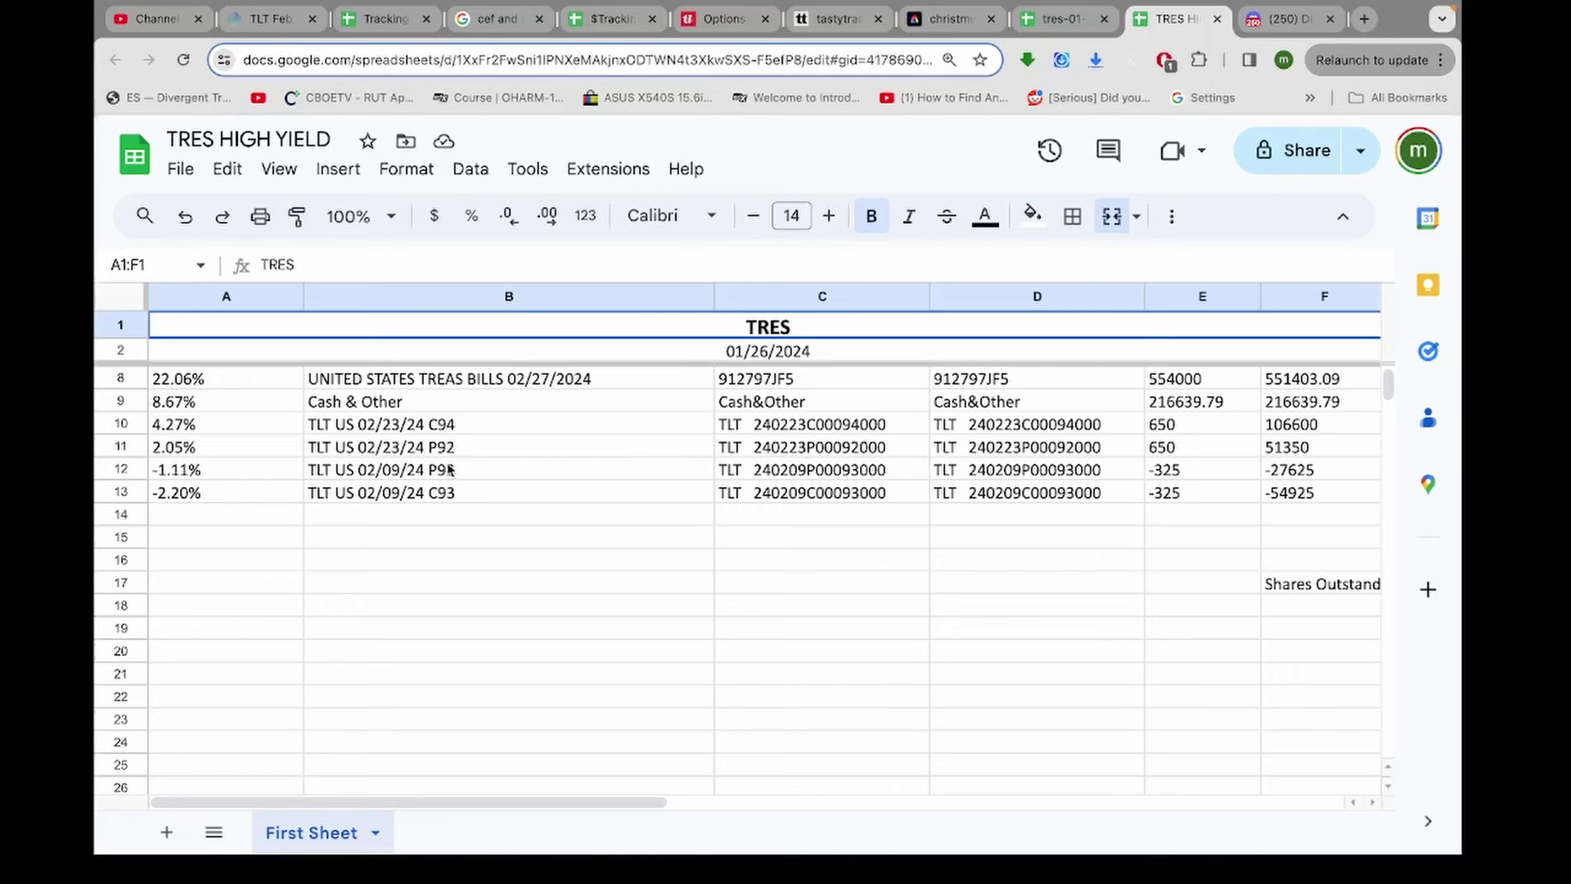
pyautogui.hscroll(5, 741, 446)
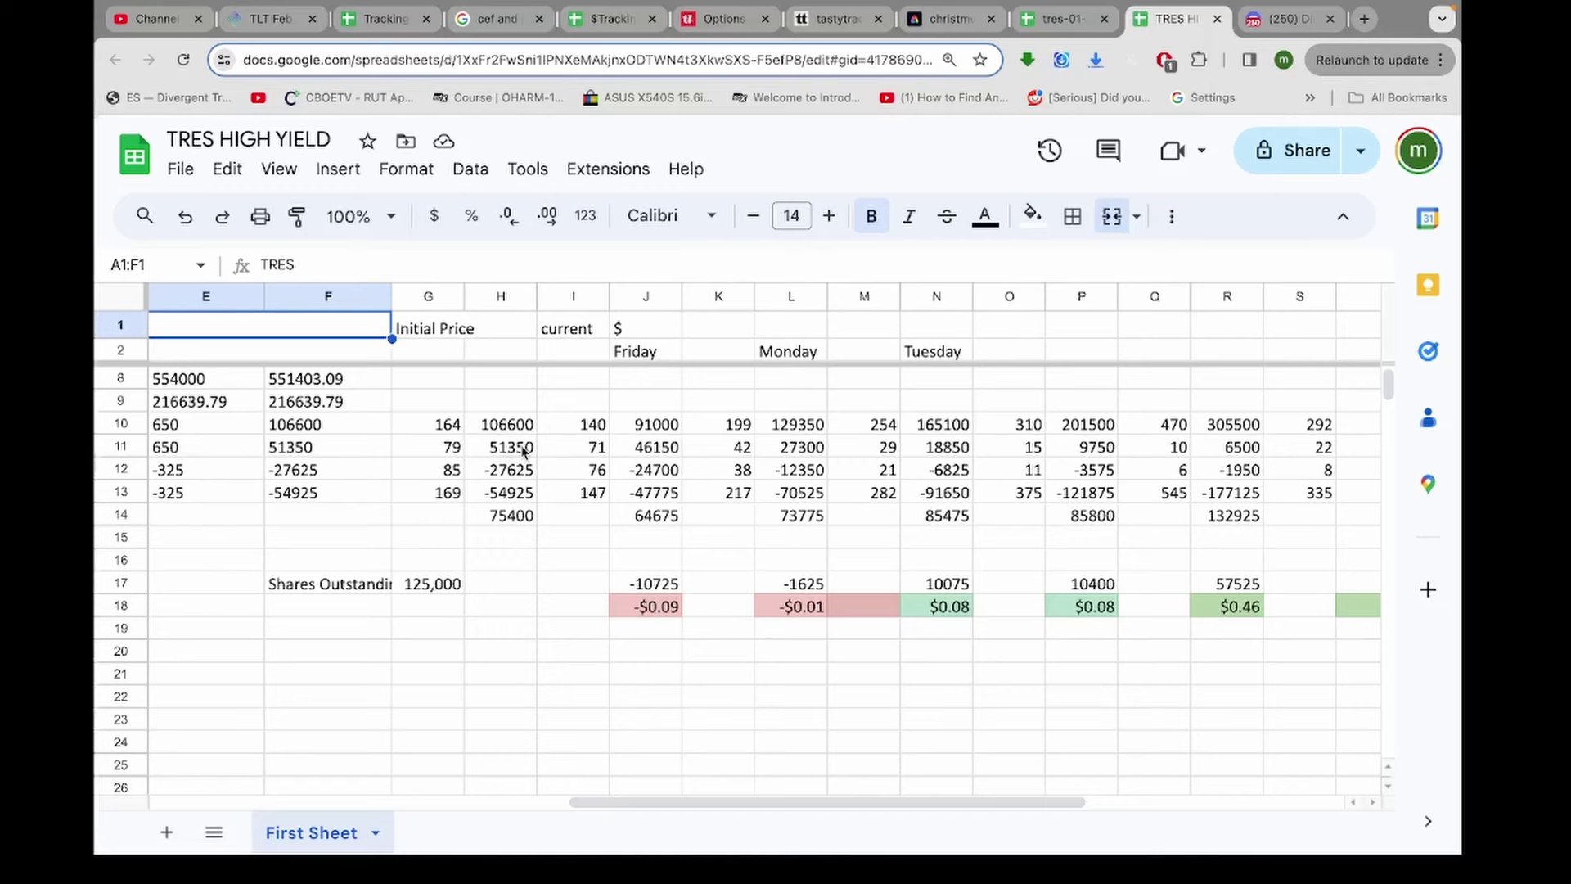
pyautogui.hscroll(6, 523, 450)
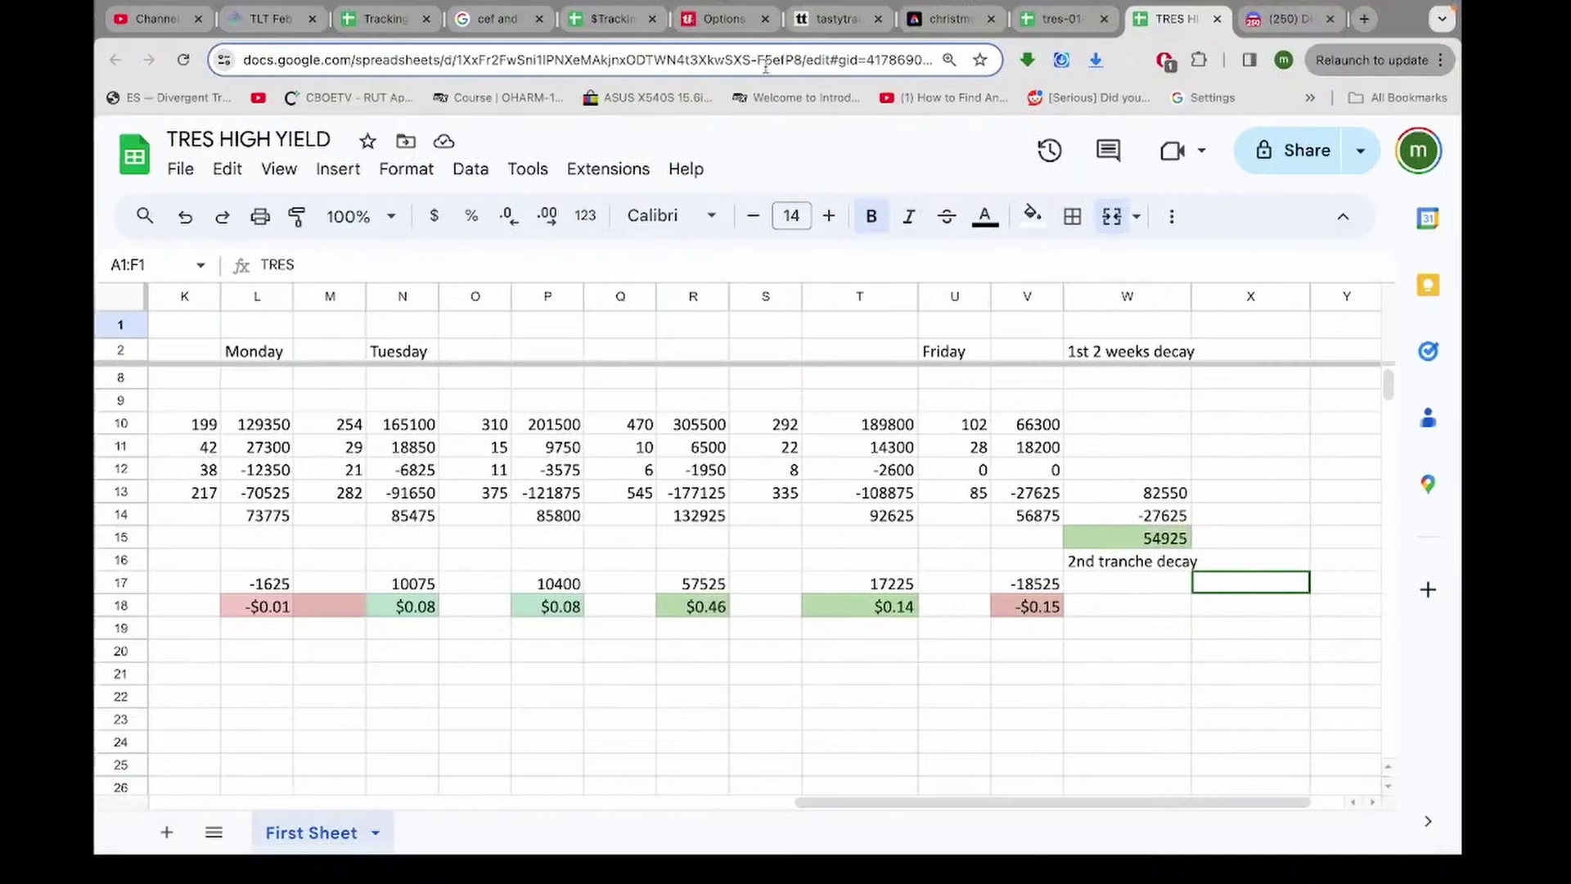
# - Switch to the tastylive lookback tool and run the TLT strategy backtest with profits taken at 90% of debit/credit
pyautogui.click(742, 25)
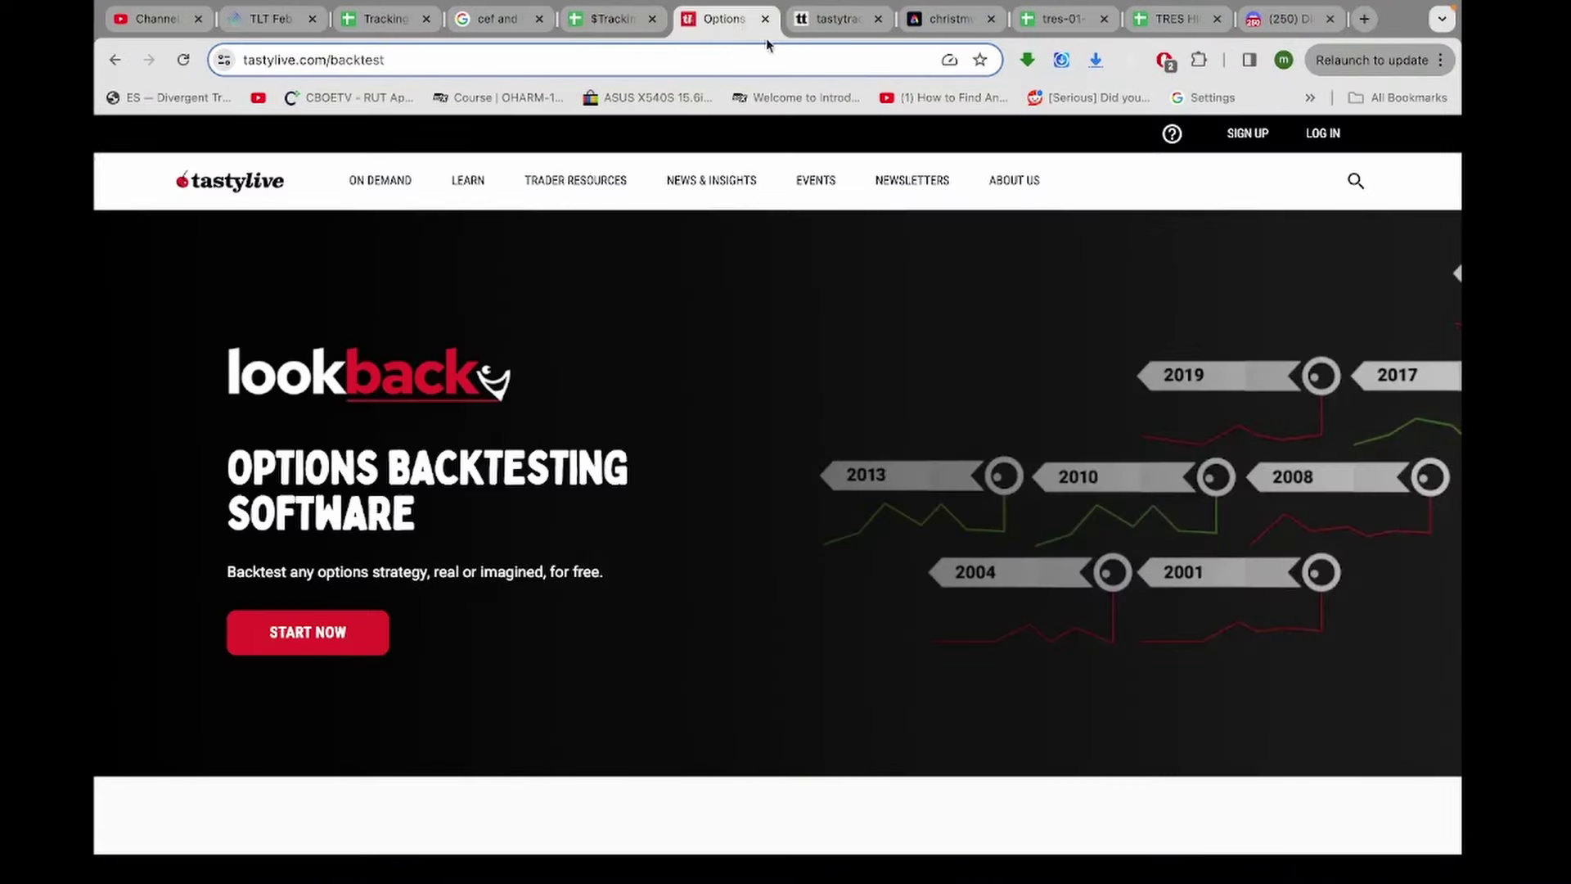
pyautogui.click(825, 23)
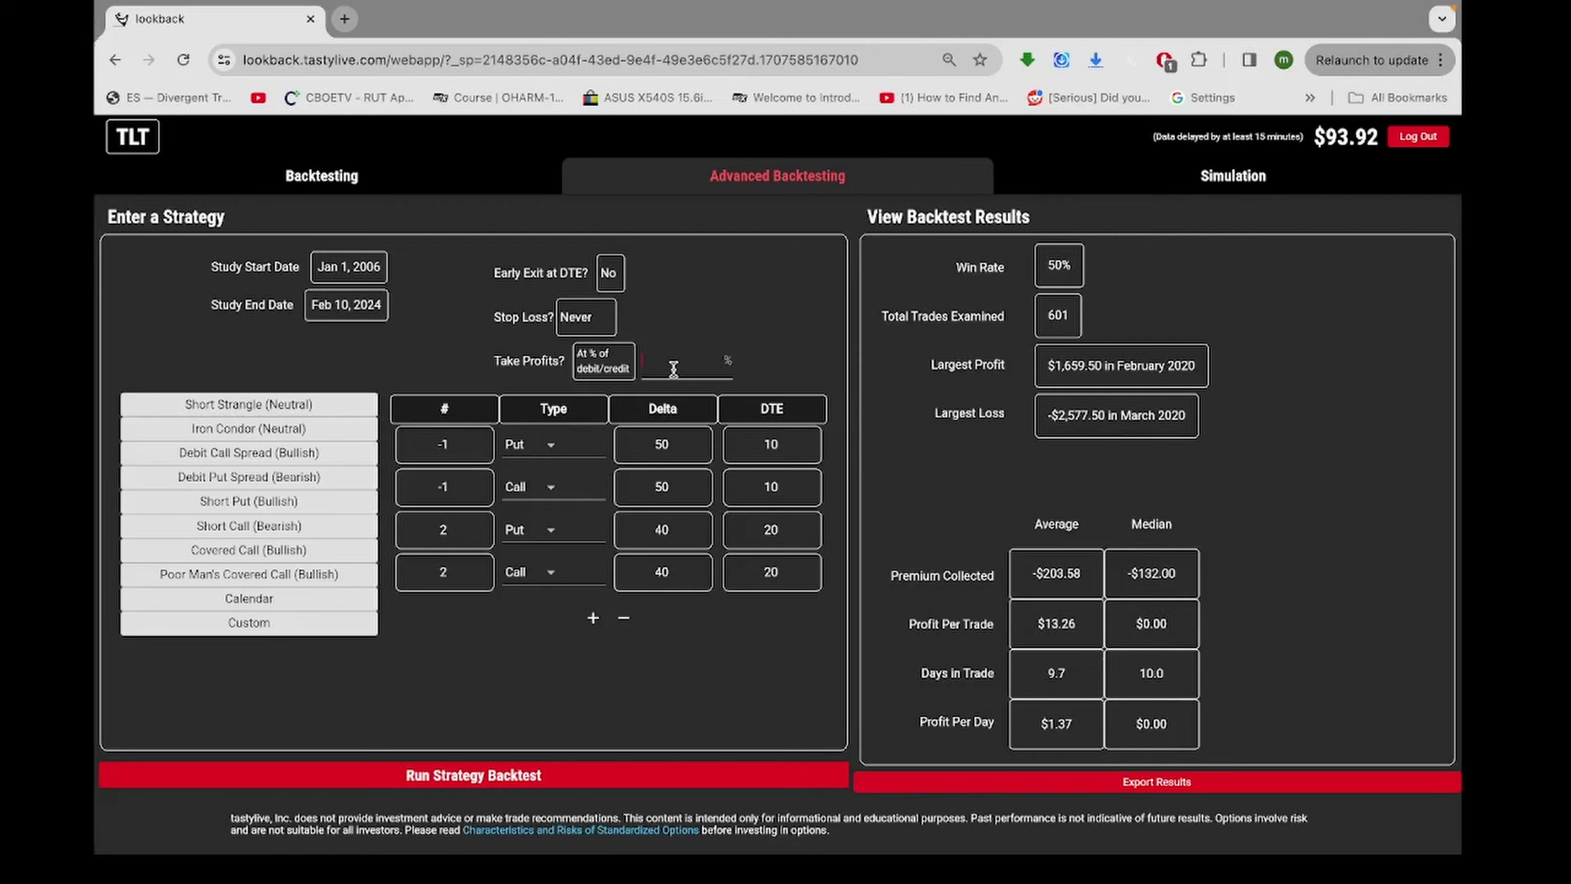
pyautogui.write('90')
pyautogui.click(538, 782)
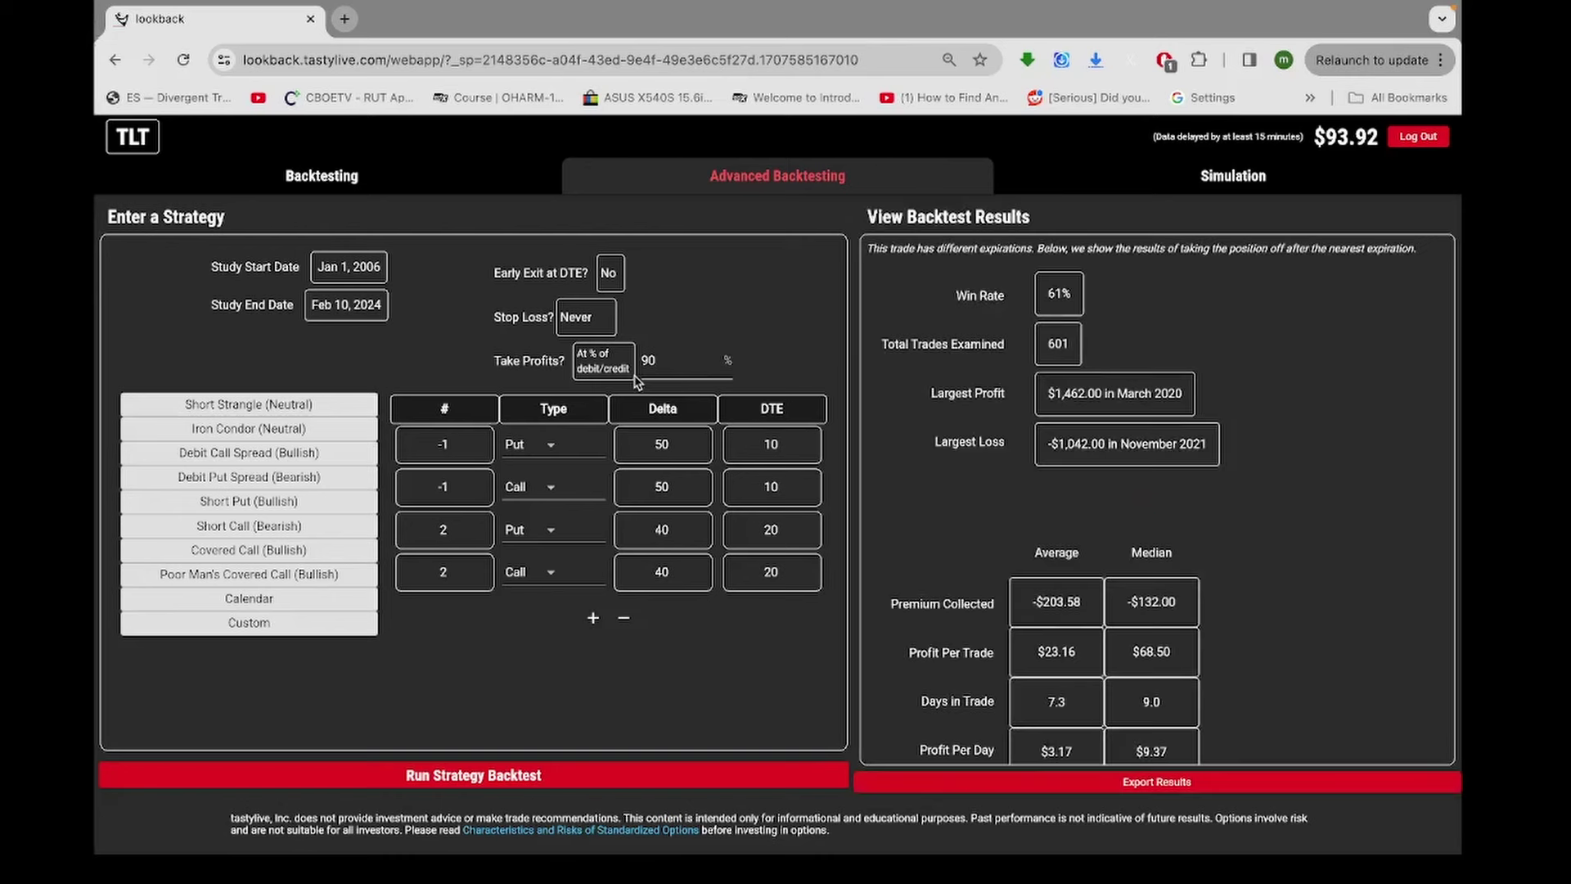
# - Clear the take-profit percentage and rerun the TLT strategy backtest to review its results
pyautogui.scroll(-1, 923, 614)
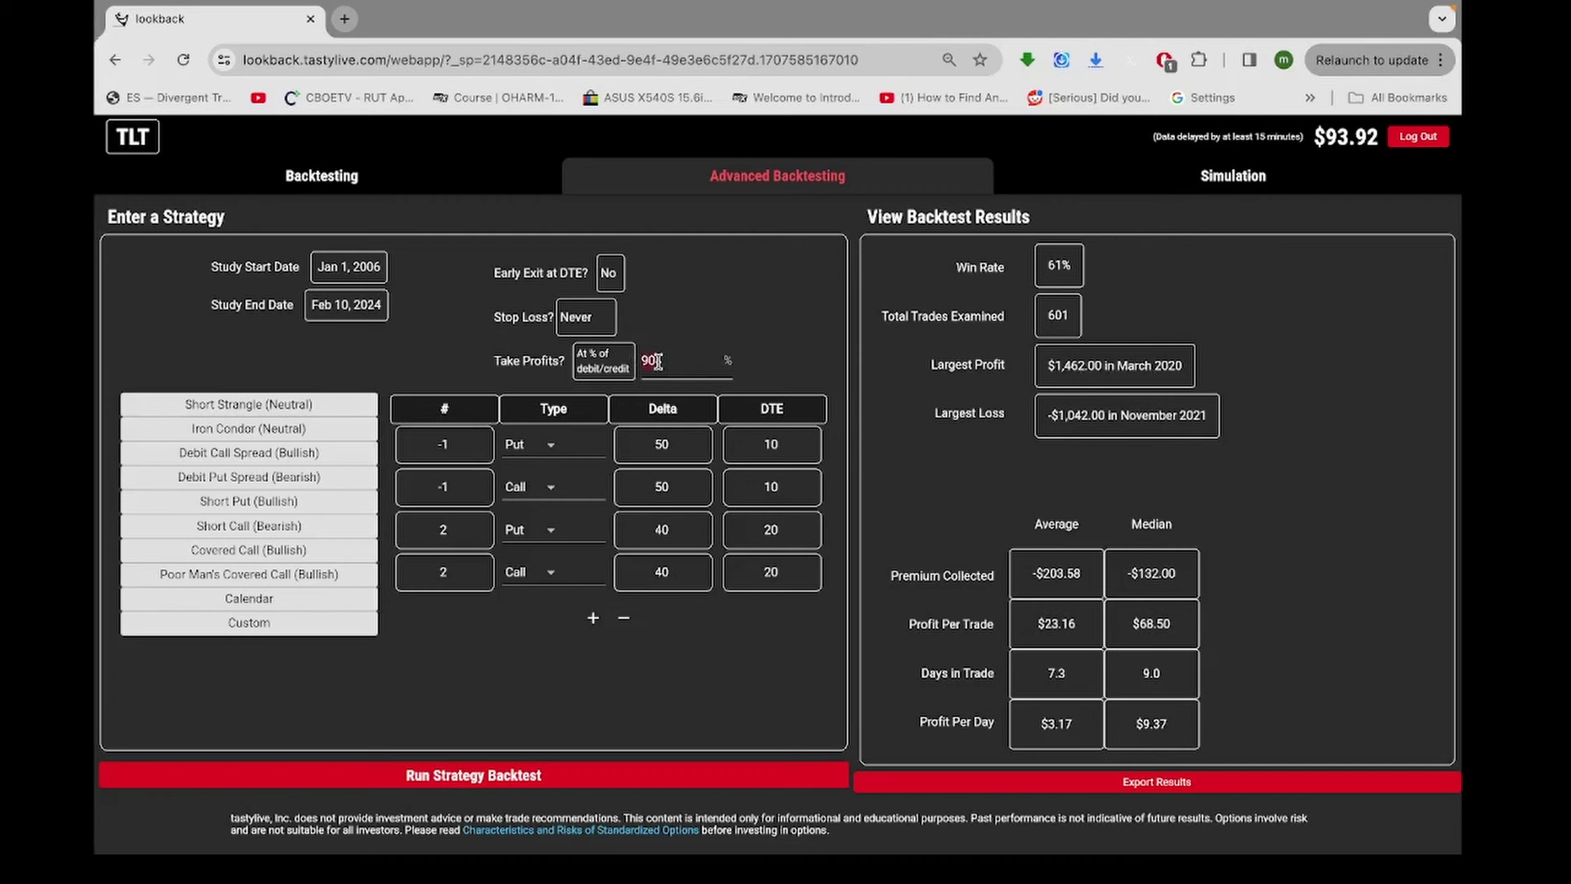
pyautogui.press('BackSpace')
pyautogui.click(543, 773)
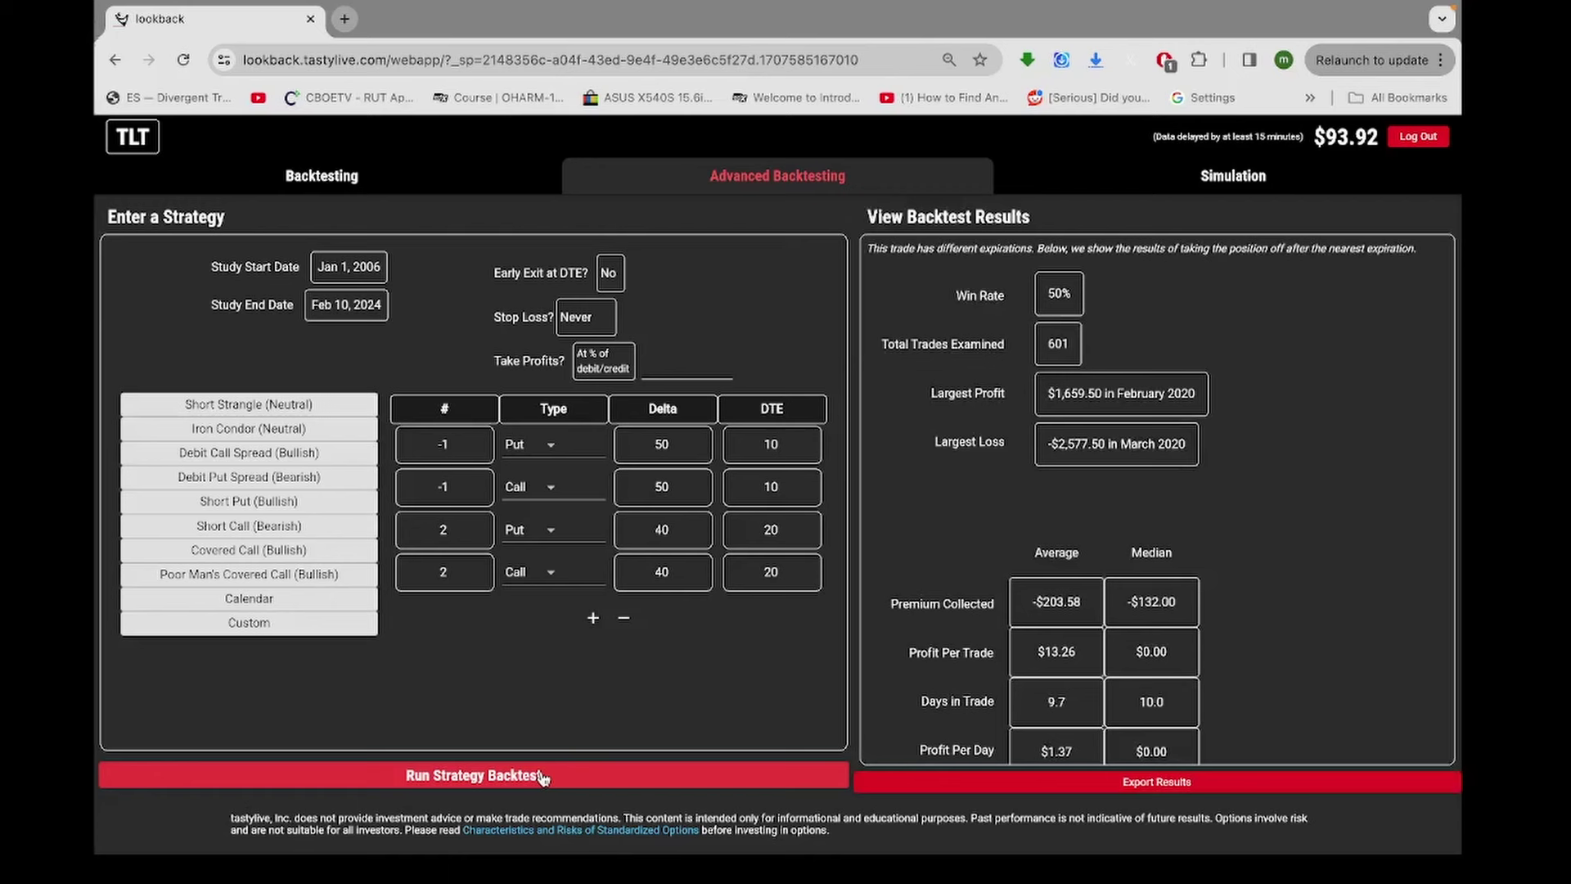
pyautogui.scroll(-1, 933, 614)
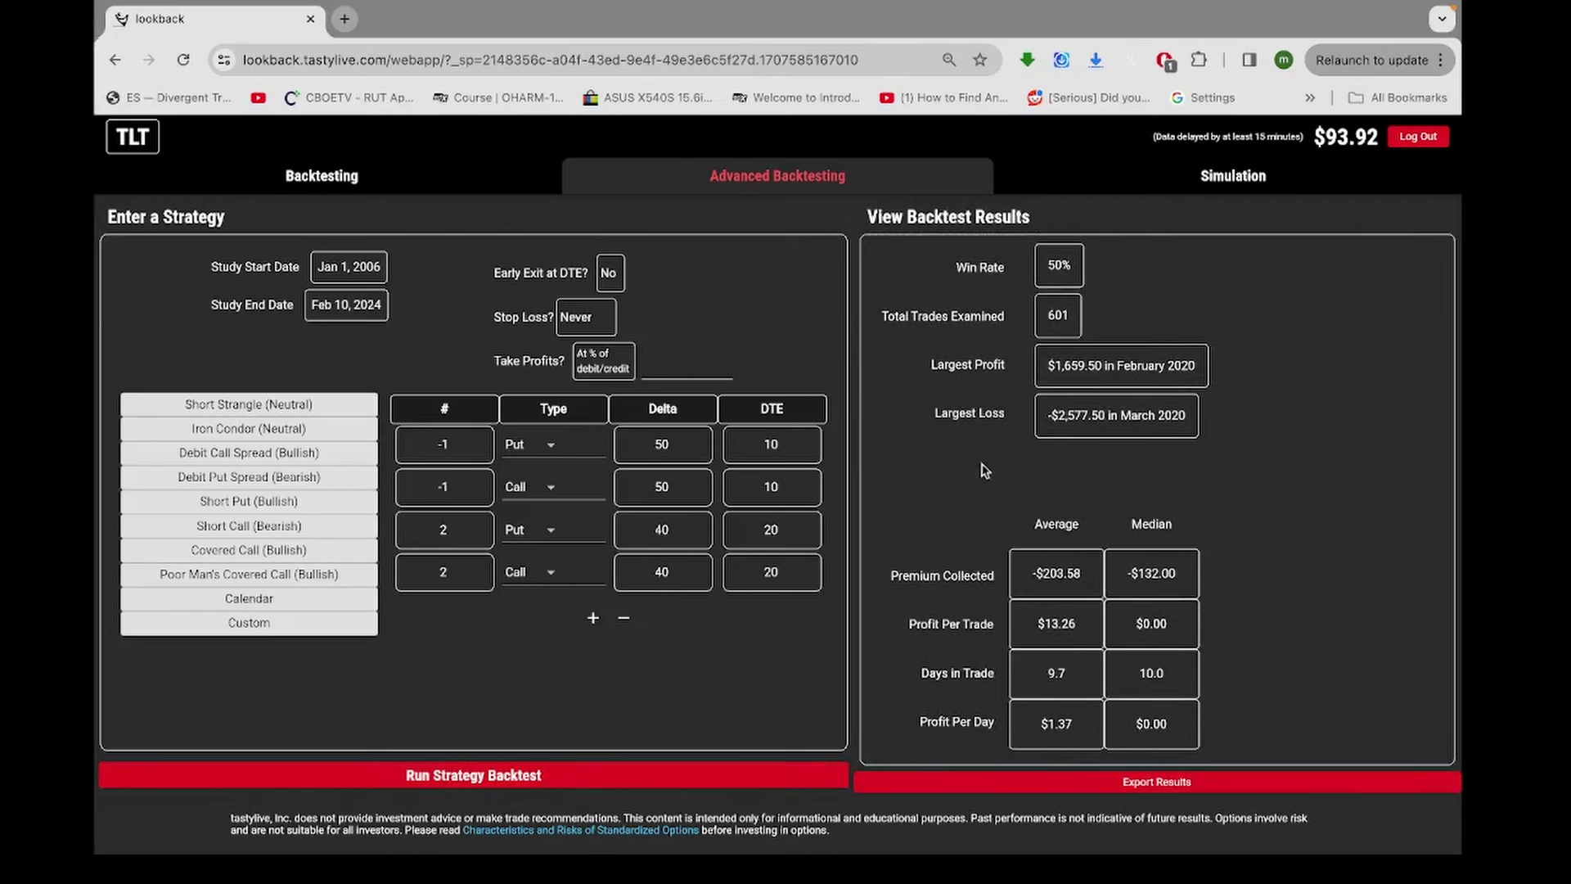
# - Set the take-profit level back to 90% of debit/credit and run the backtest again
pyautogui.scroll(1, 1023, 401)
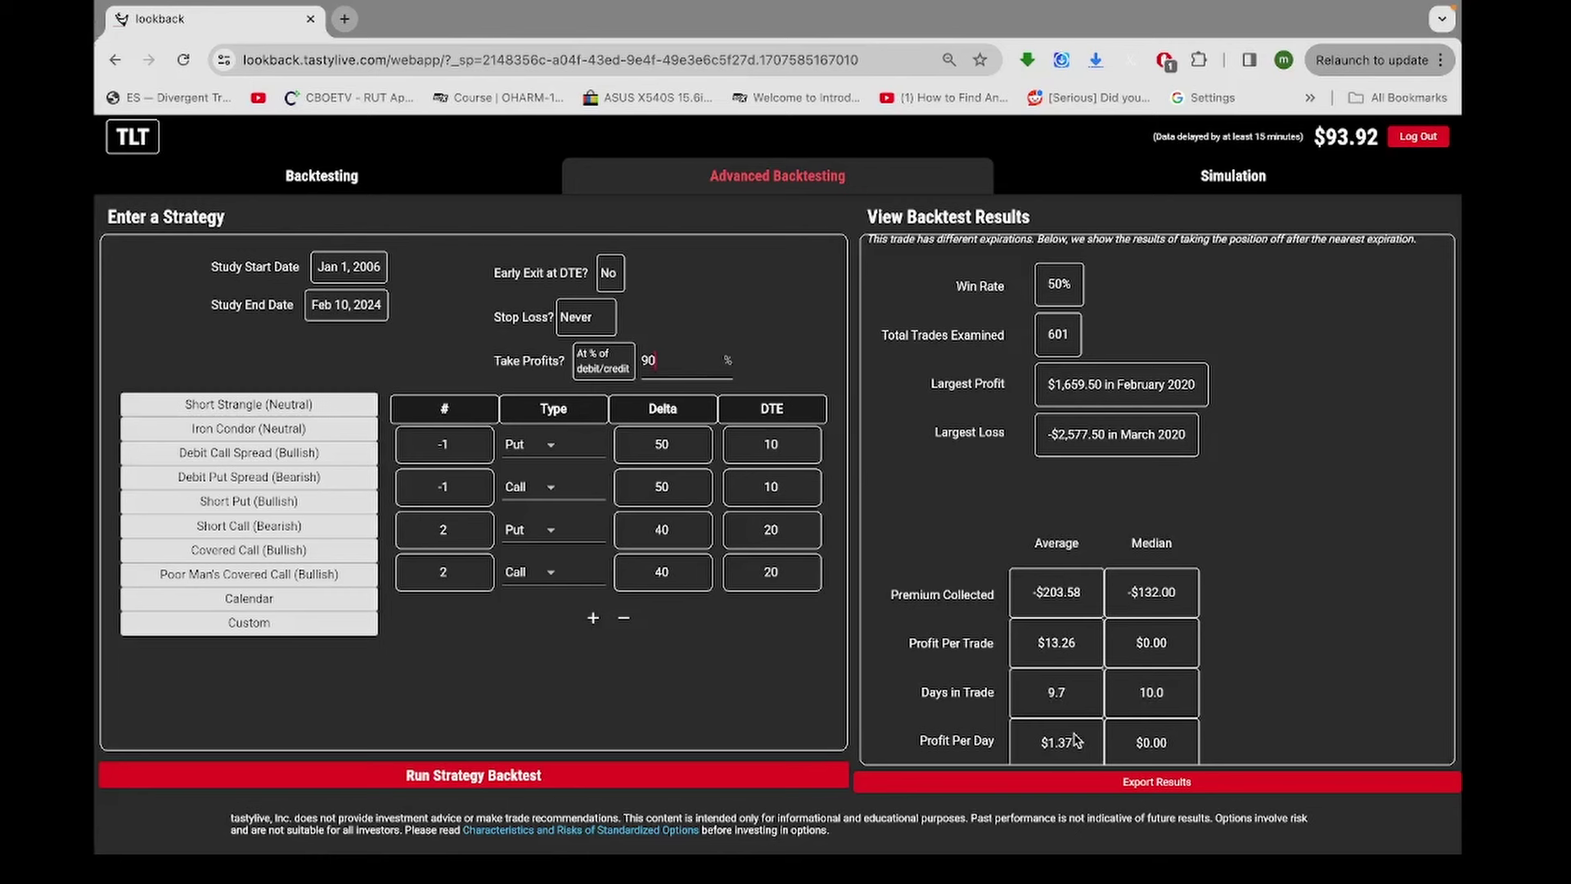
pyautogui.click(663, 775)
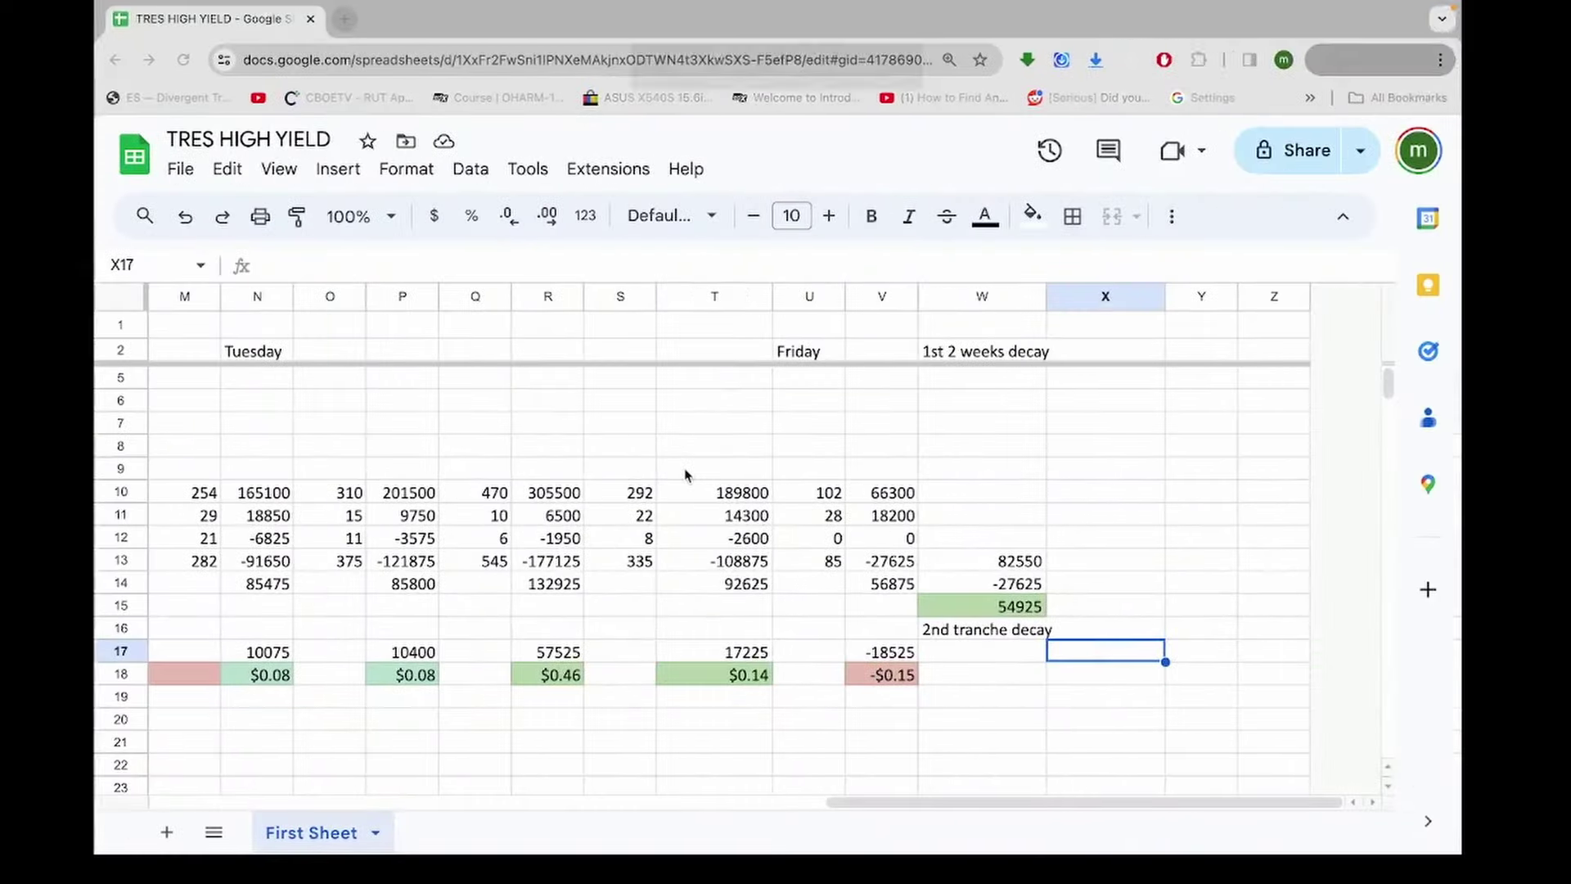
# - Switch to the tastytrade TLT options table showing the Mar 8, 2024 expiration and bring up the Dock
pyautogui.press('ctrl+super+f')
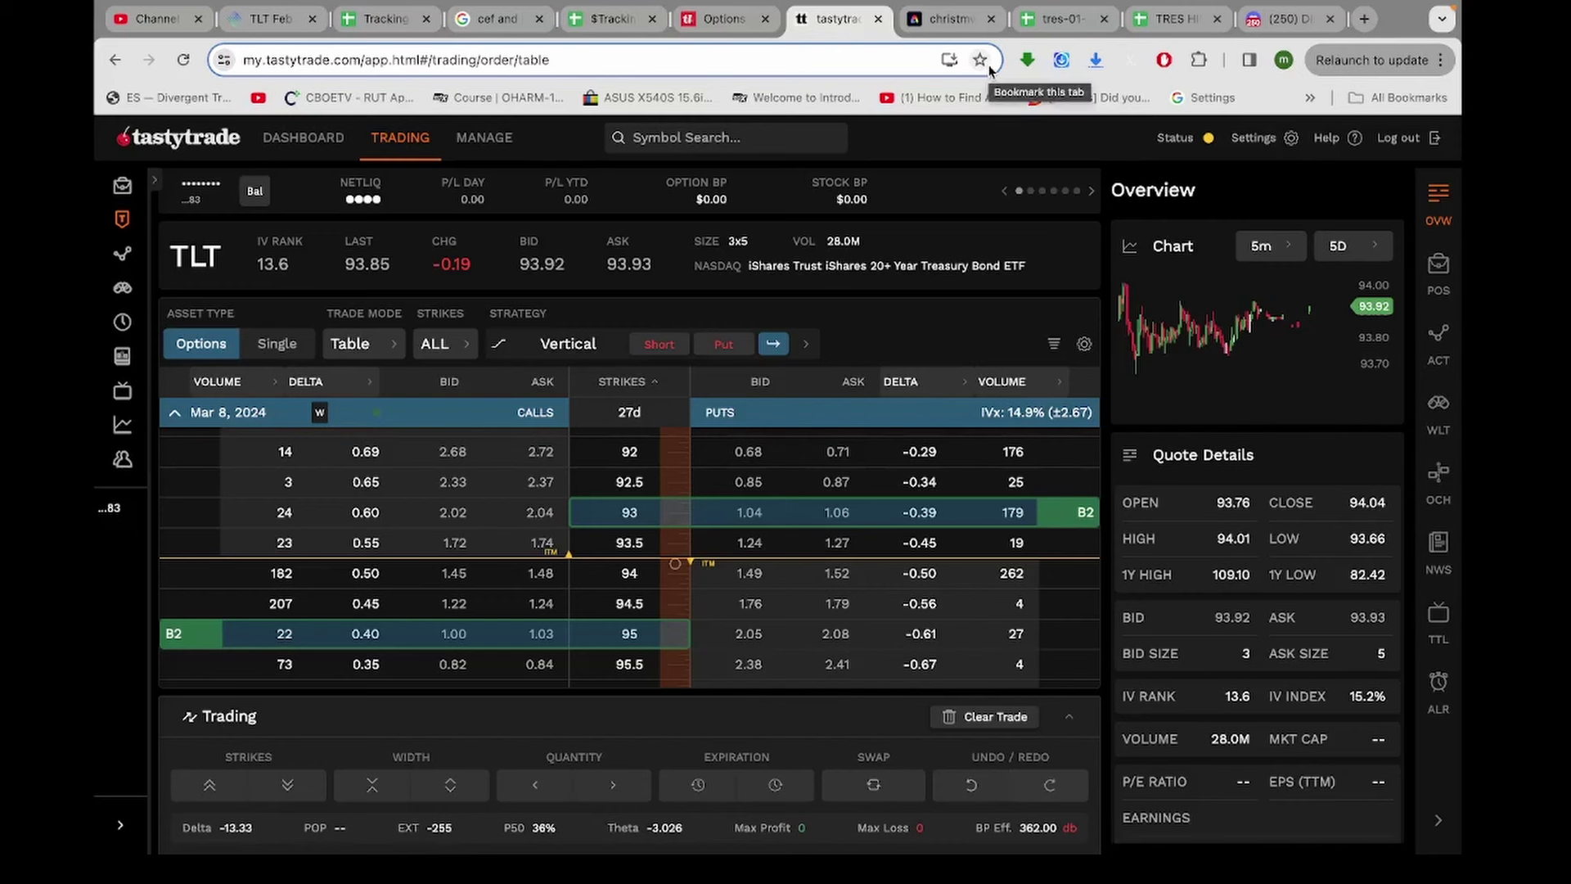
pyautogui.moveTo(798, 818)
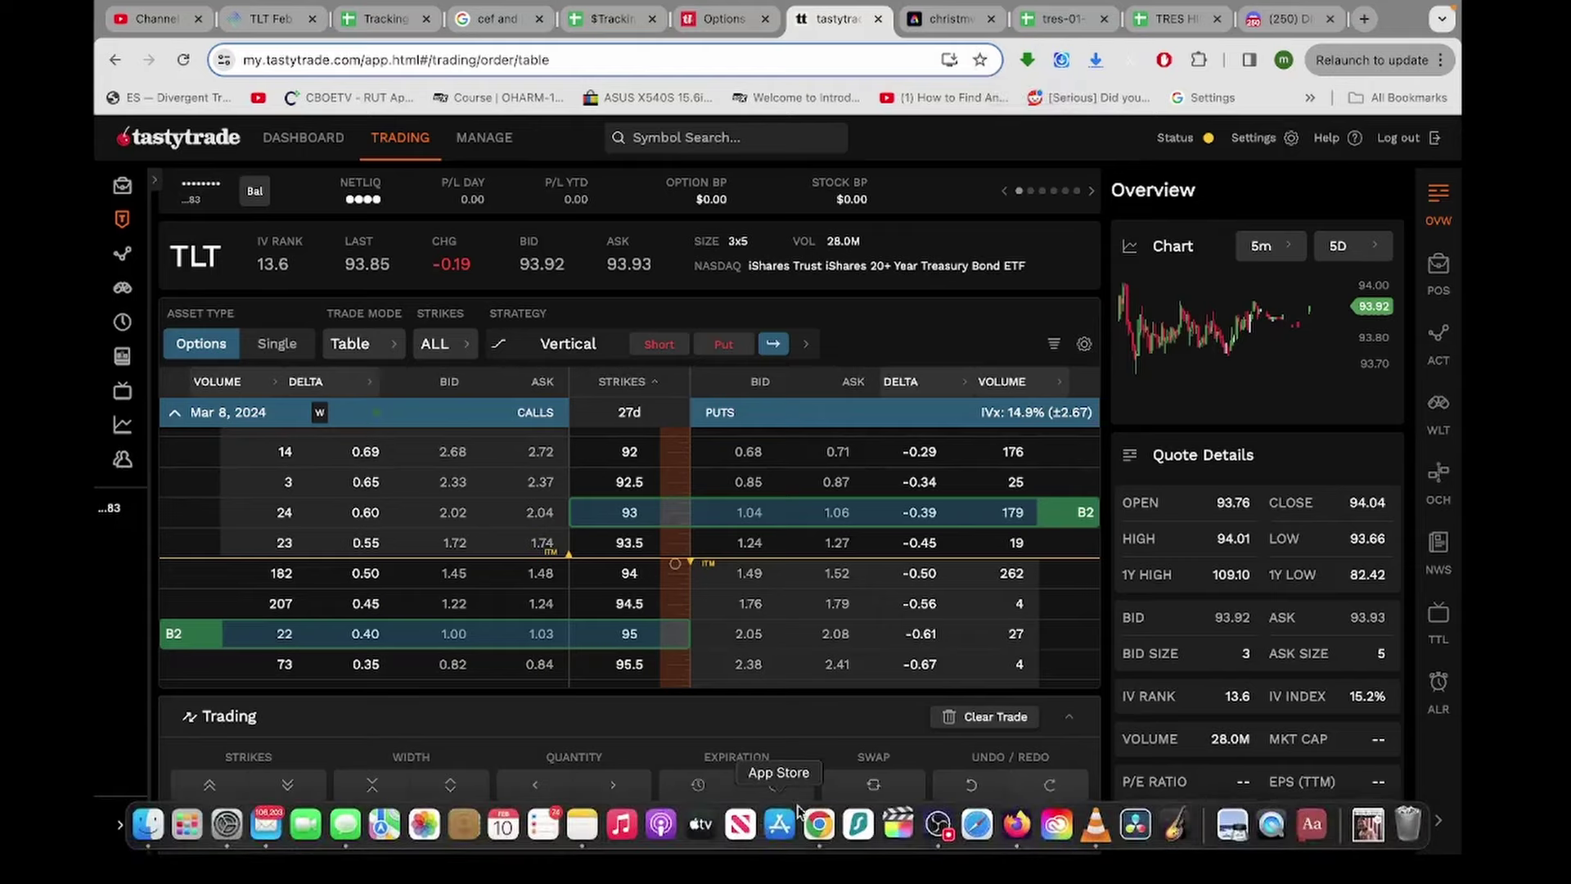